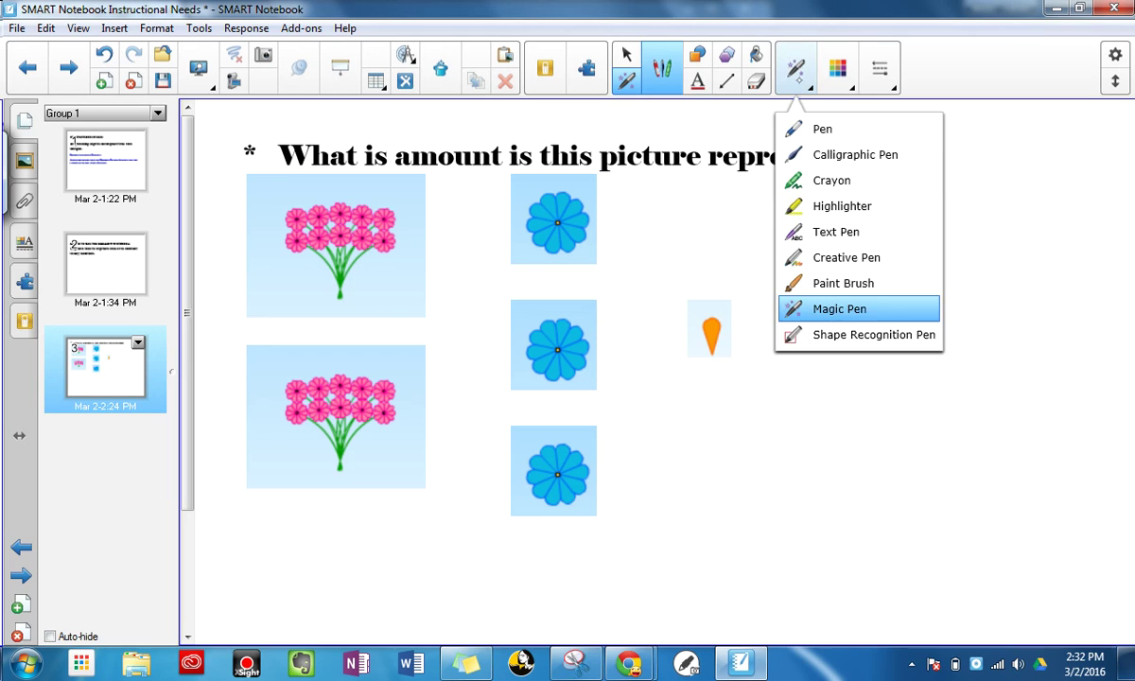
- Handwrite the numbers 213, 231 and 123 in blue with the Calligraphic Pen beside the flower pictures on page 3
left_click(856, 152)
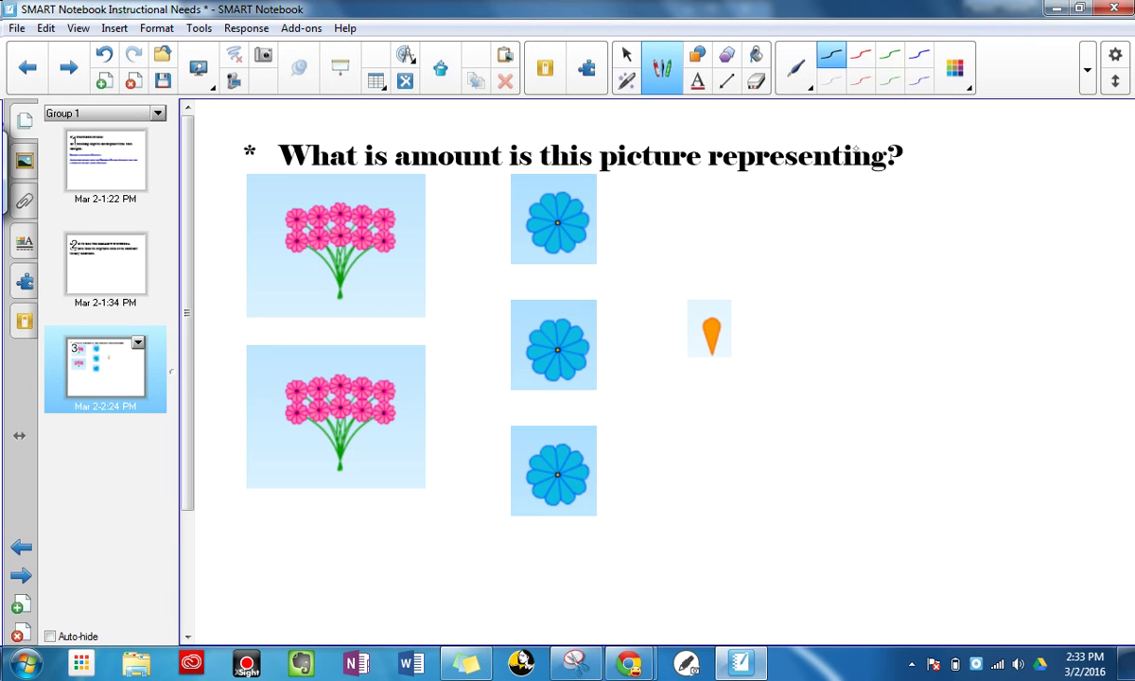
left_click(918, 55)
left_click_drag(823, 258, 919, 276)
left_click_drag(908, 201, 944, 255)
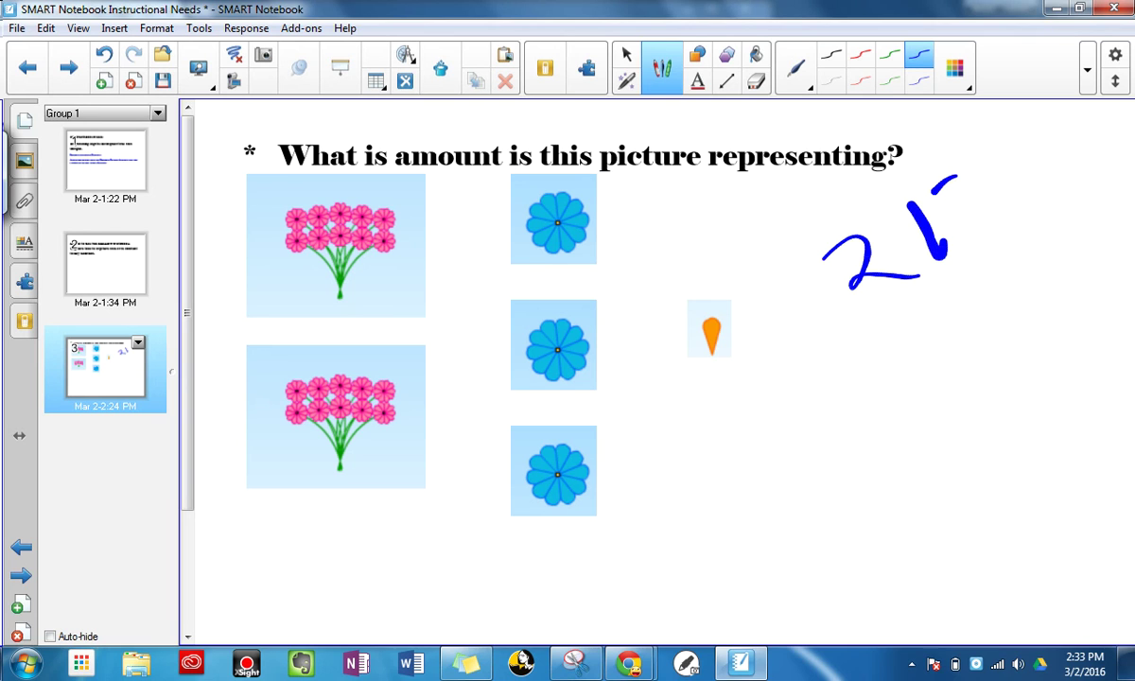
left_click_drag(932, 185, 977, 248)
left_click_drag(882, 357, 961, 352)
mouse_move(949, 305)
left_mouse_down()
mouse_move(974, 312)
mouse_move(963, 350)
left_mouse_up()
left_click_drag(995, 257, 1041, 323)
left_click_drag(924, 424, 965, 506)
mouse_move(948, 397)
left_mouse_down()
mouse_move(956, 388)
mouse_move(989, 437)
mouse_move(1044, 402)
left_mouse_up()
mouse_move(1012, 336)
left_mouse_down()
mouse_move(1099, 369)
mouse_move(1063, 407)
left_mouse_up()
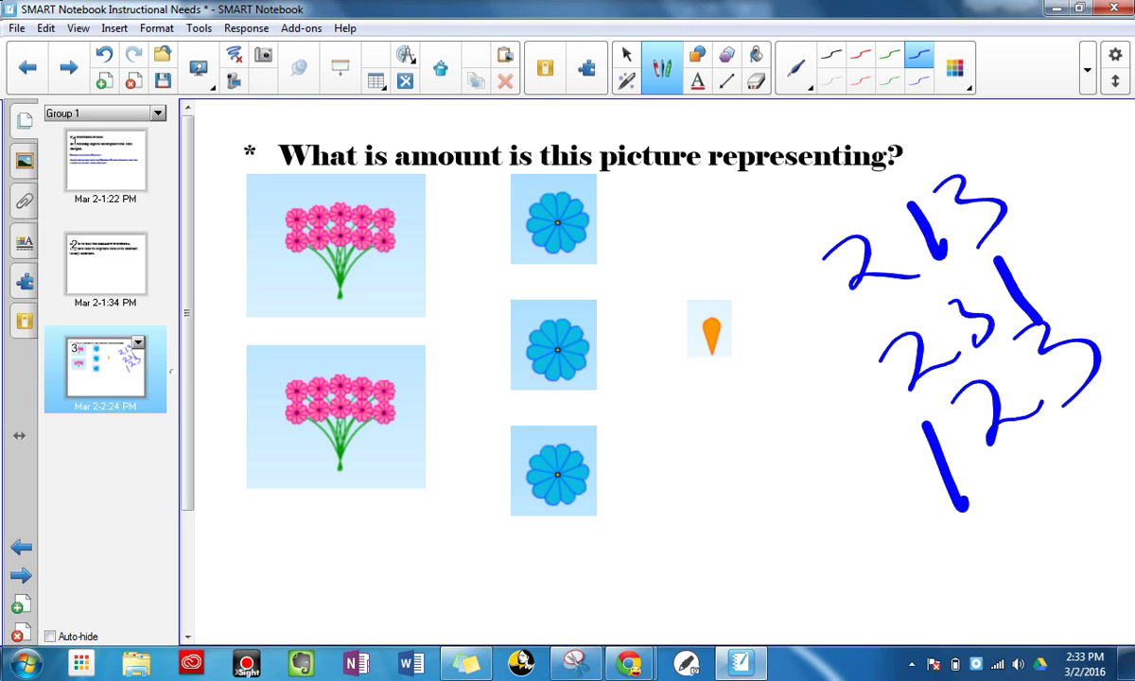
- Clear all handwritten ink from page 3 and add a blank page after it
left_click(626, 80)
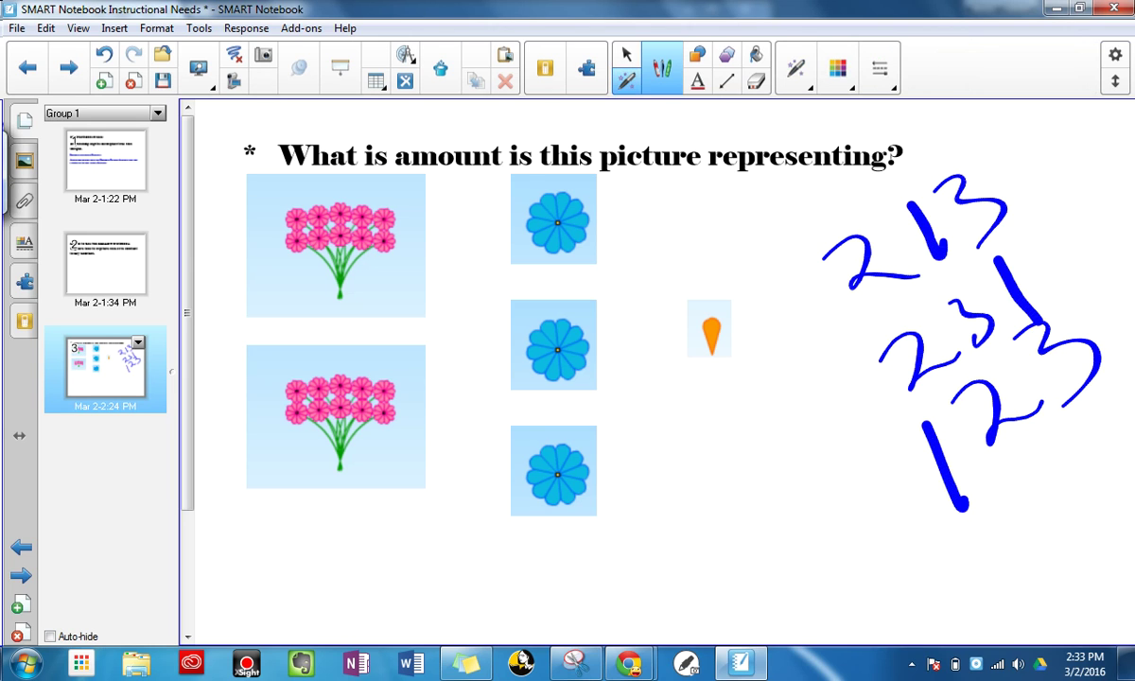
mouse_move(984, 235)
left_mouse_down()
mouse_move(847, 345)
mouse_move(1050, 223)
mouse_move(974, 244)
left_mouse_up()
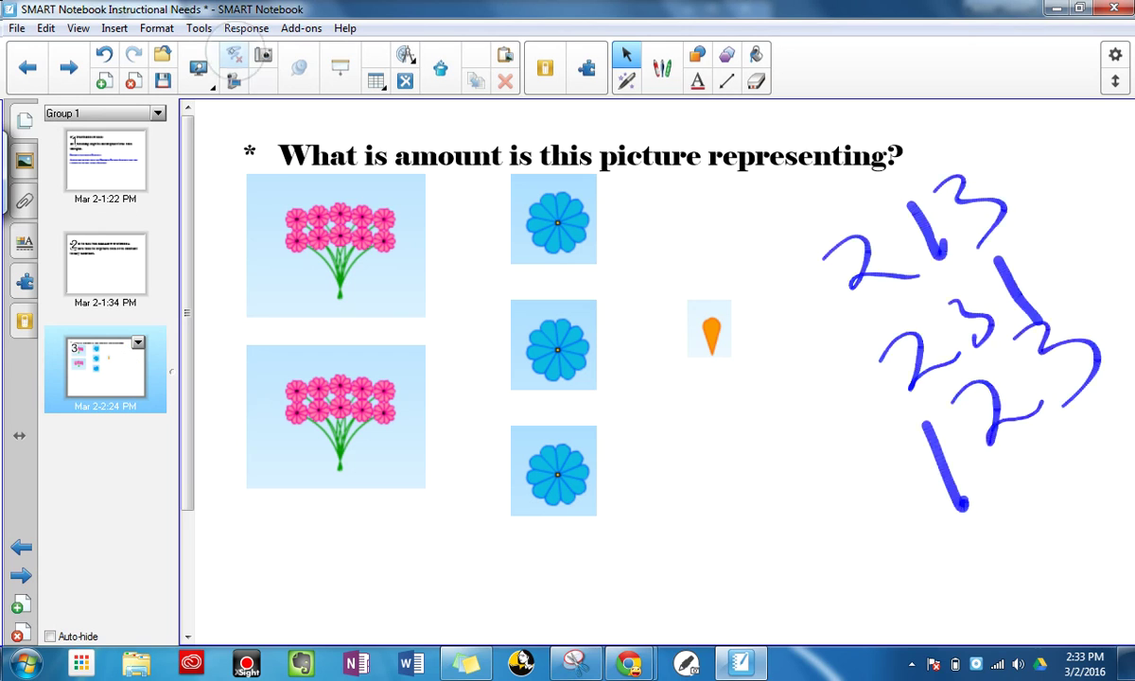
left_click(234, 54)
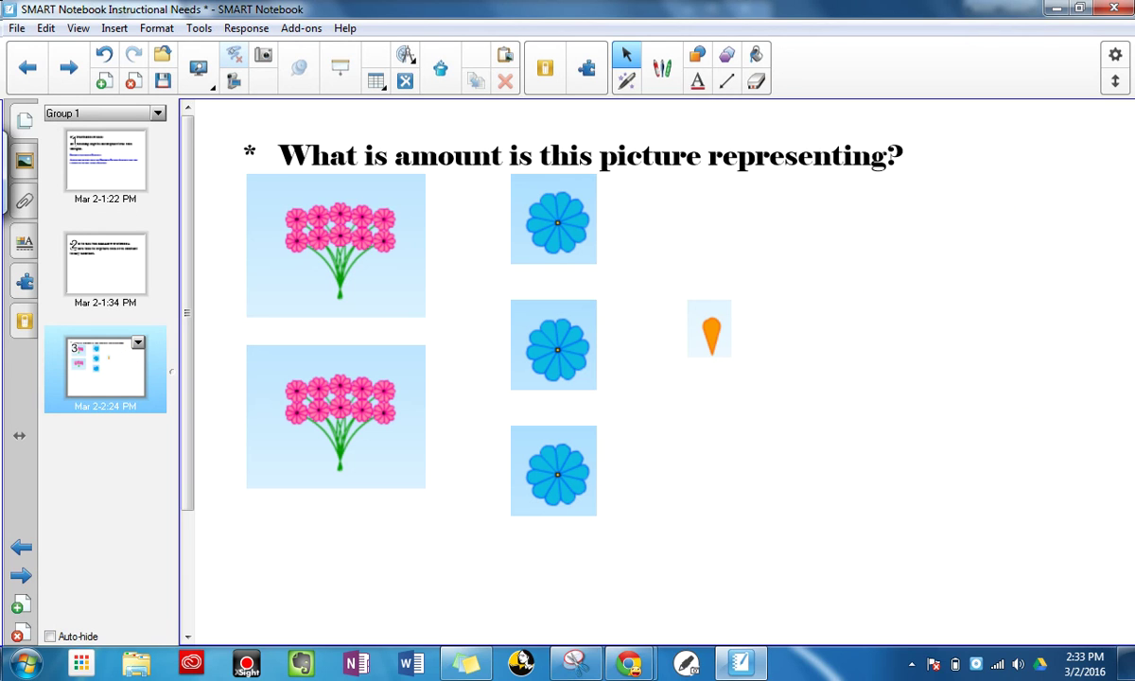
left_click(104, 81)
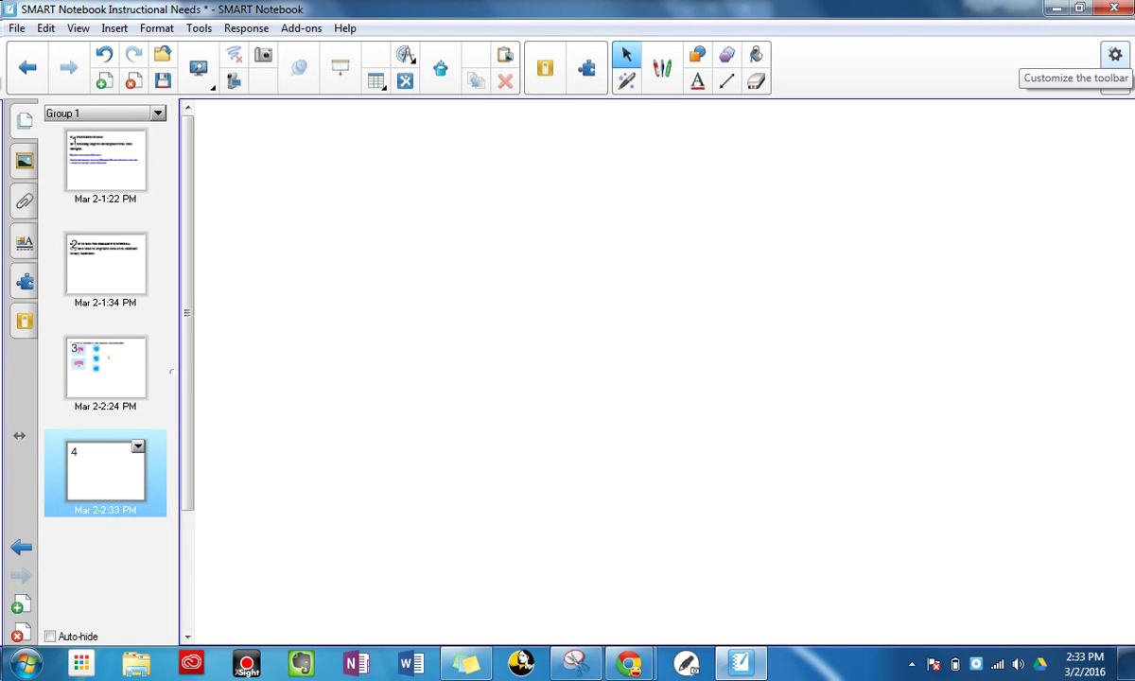
- Customize the toolbar so that Screen Capture has its own full-height spot just before Clear Ink
left_click(1116, 55)
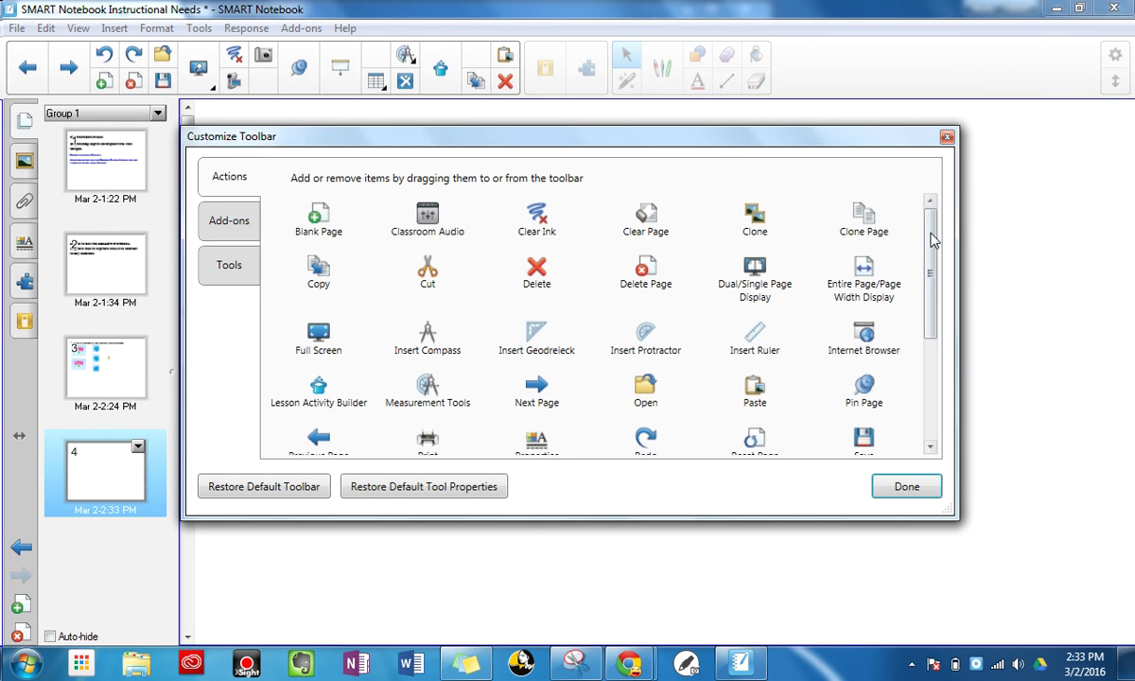
left_click_drag(929, 241, 927, 312)
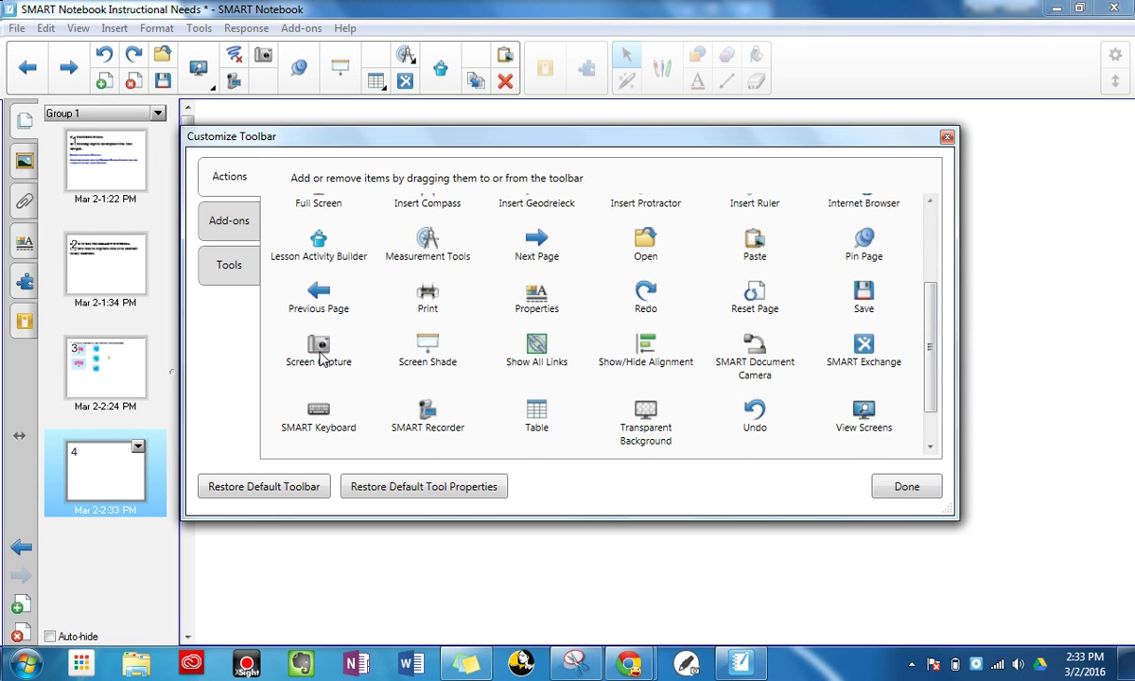
left_click_drag(306, 275, 266, 90)
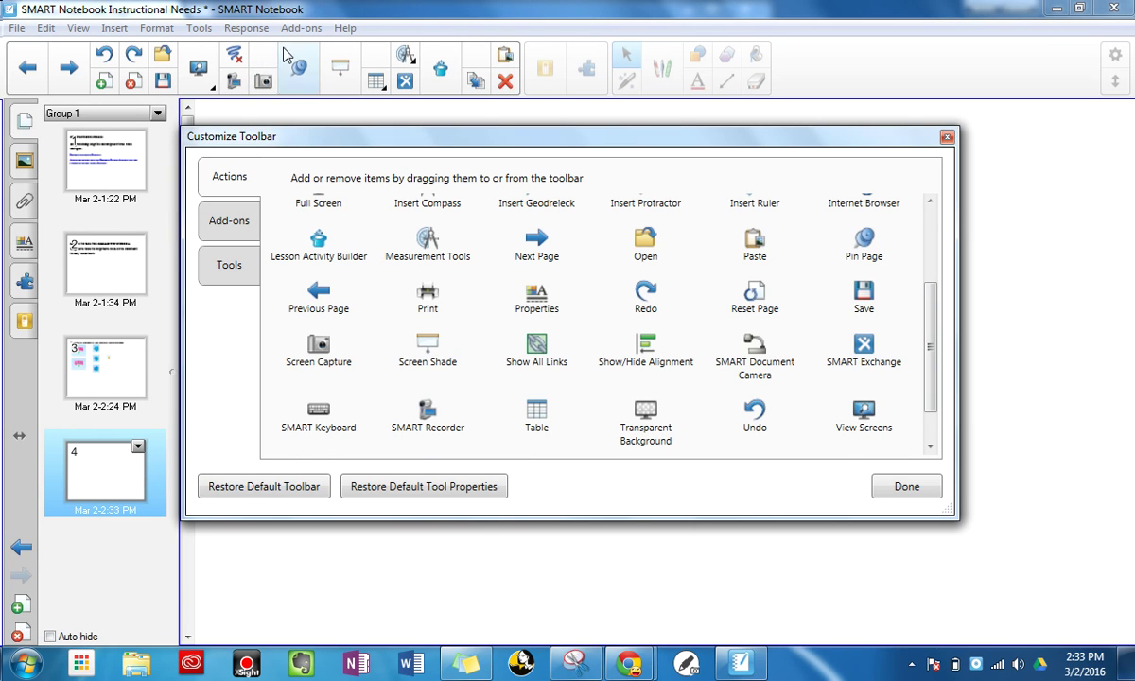
left_click(255, 83)
left_click_drag(255, 83, 216, 77)
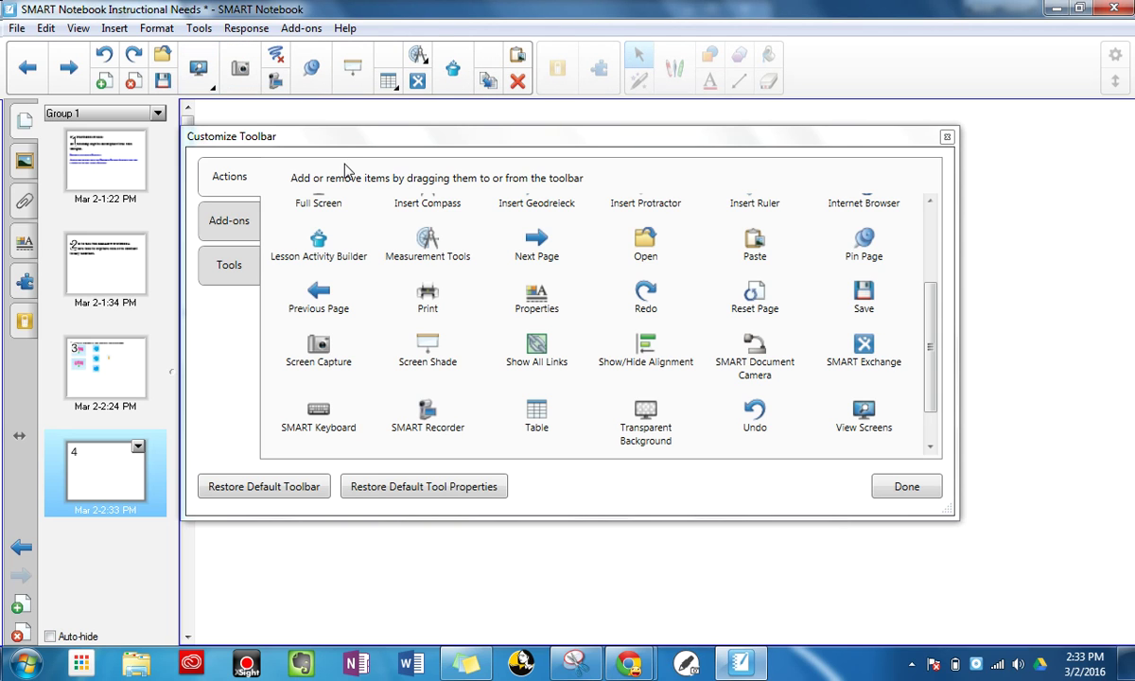
left_click(906, 488)
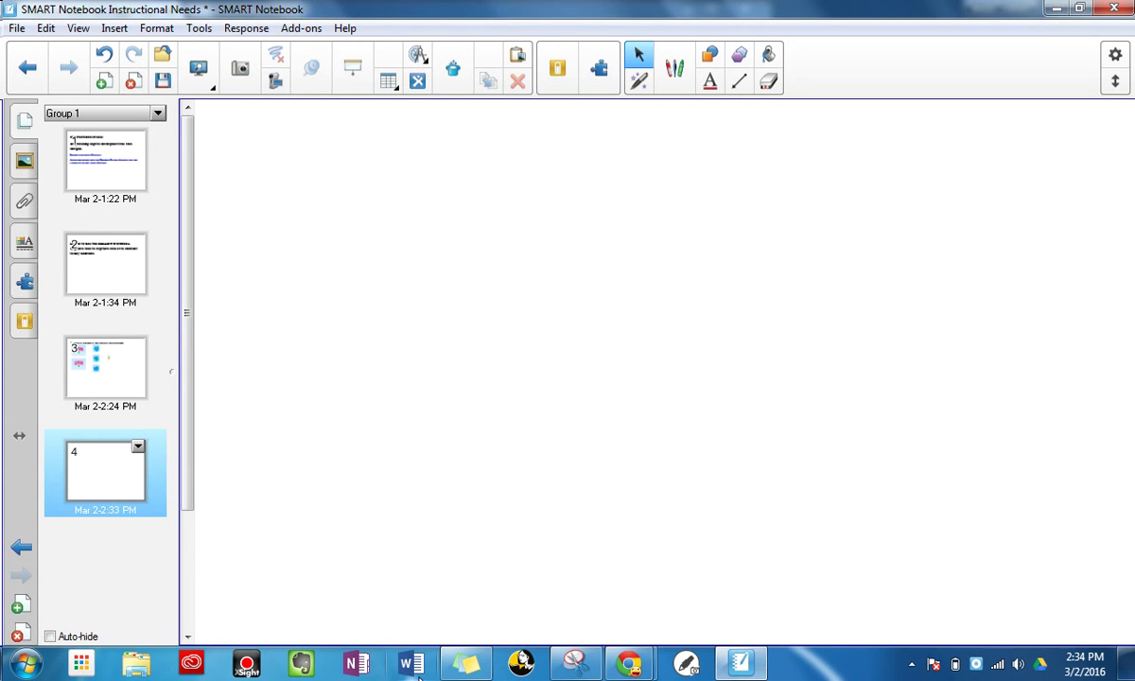
- Start Screen Capture and bring its Capture palette up over the flower images in the Snipping Tool window
mouse_move(584, 665)
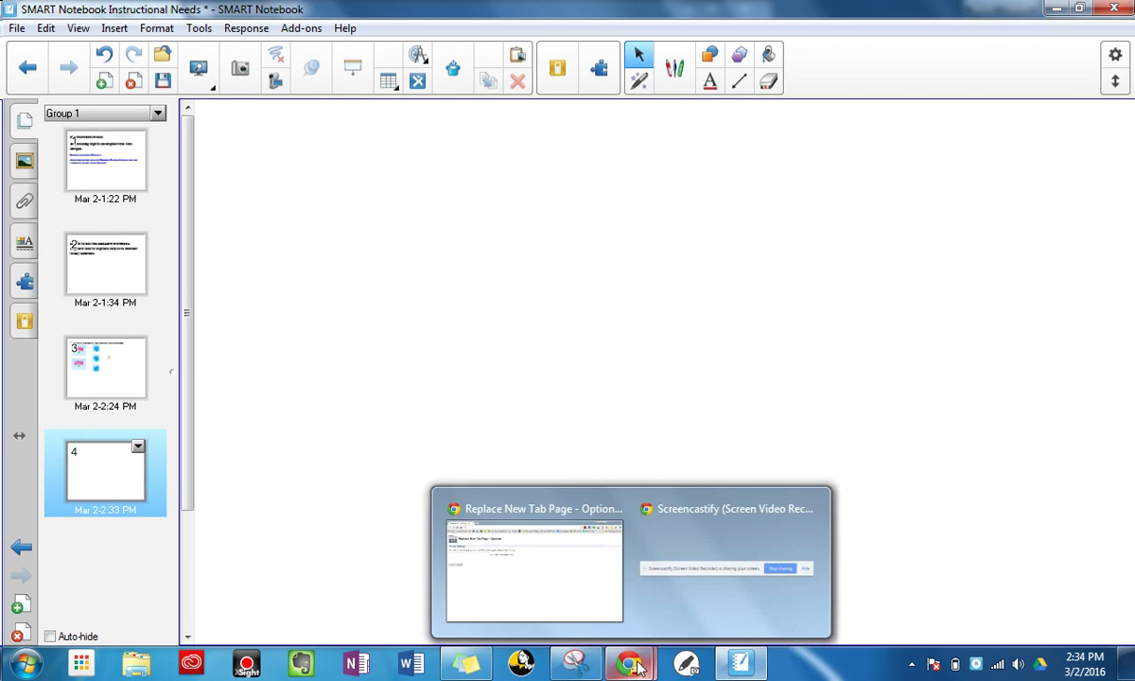
mouse_move(628, 670)
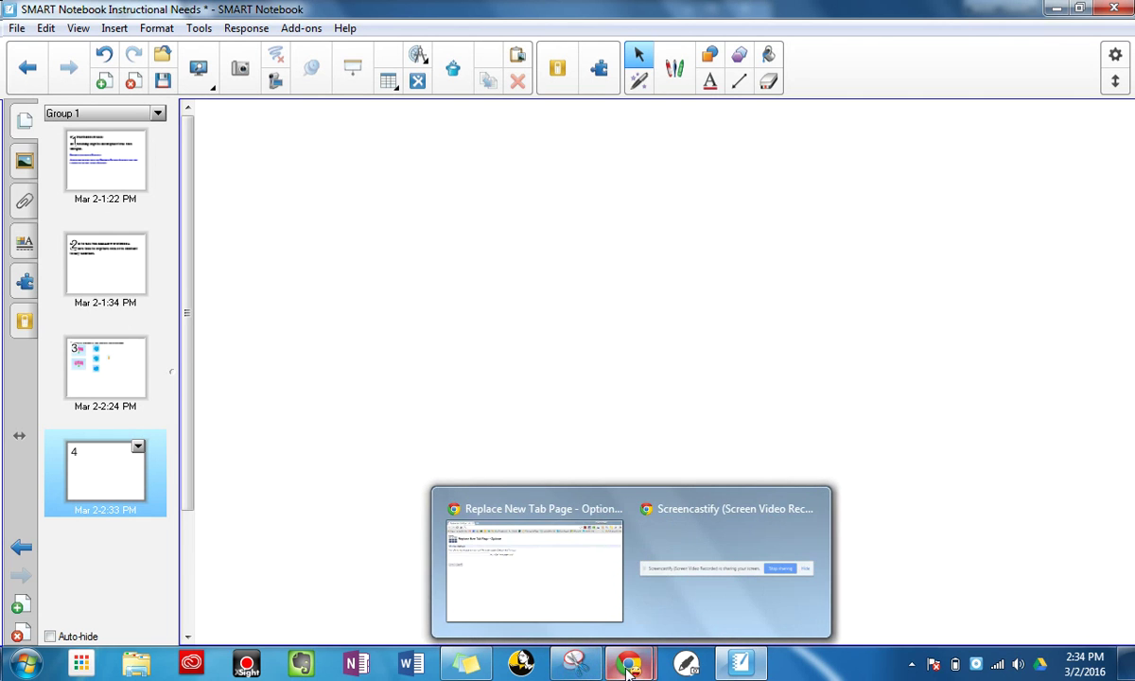
left_click(576, 665)
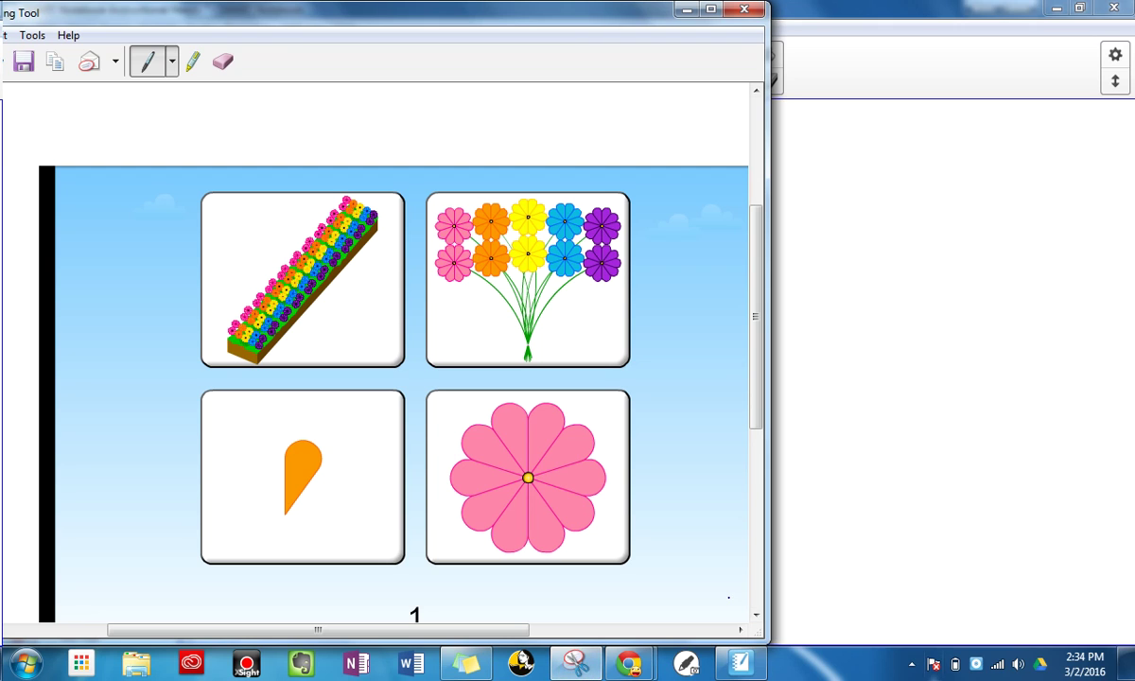
left_click(739, 663)
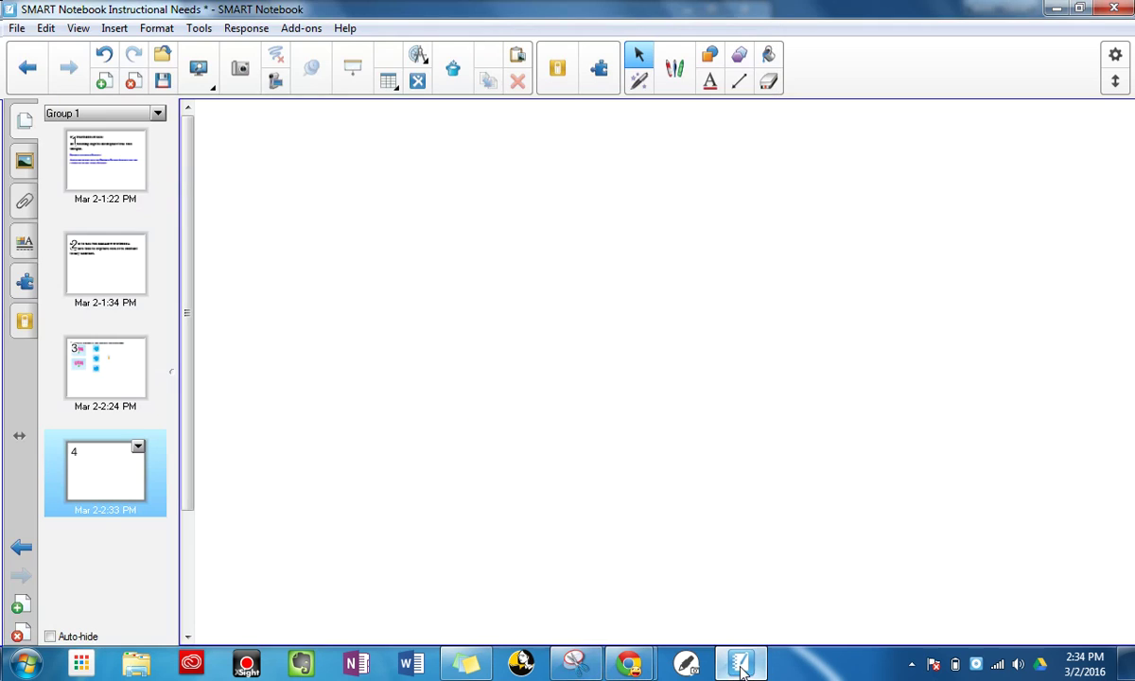
left_click(236, 70)
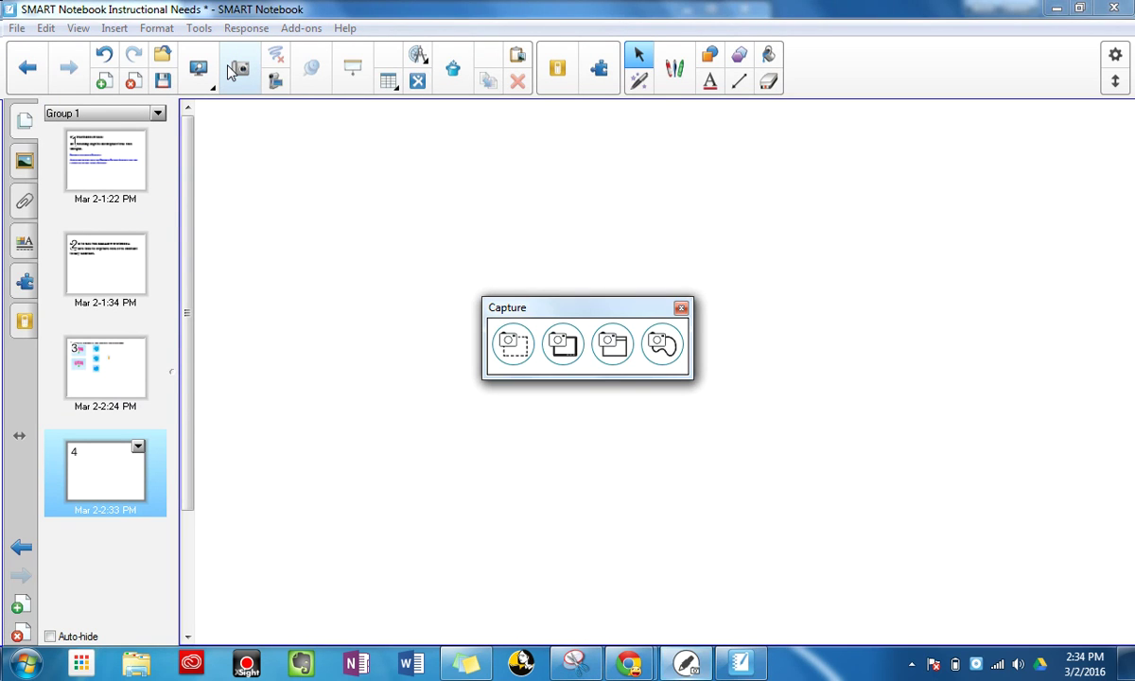
mouse_move(549, 314)
left_mouse_down()
mouse_move(593, 324)
mouse_move(527, 348)
mouse_move(566, 309)
left_mouse_up()
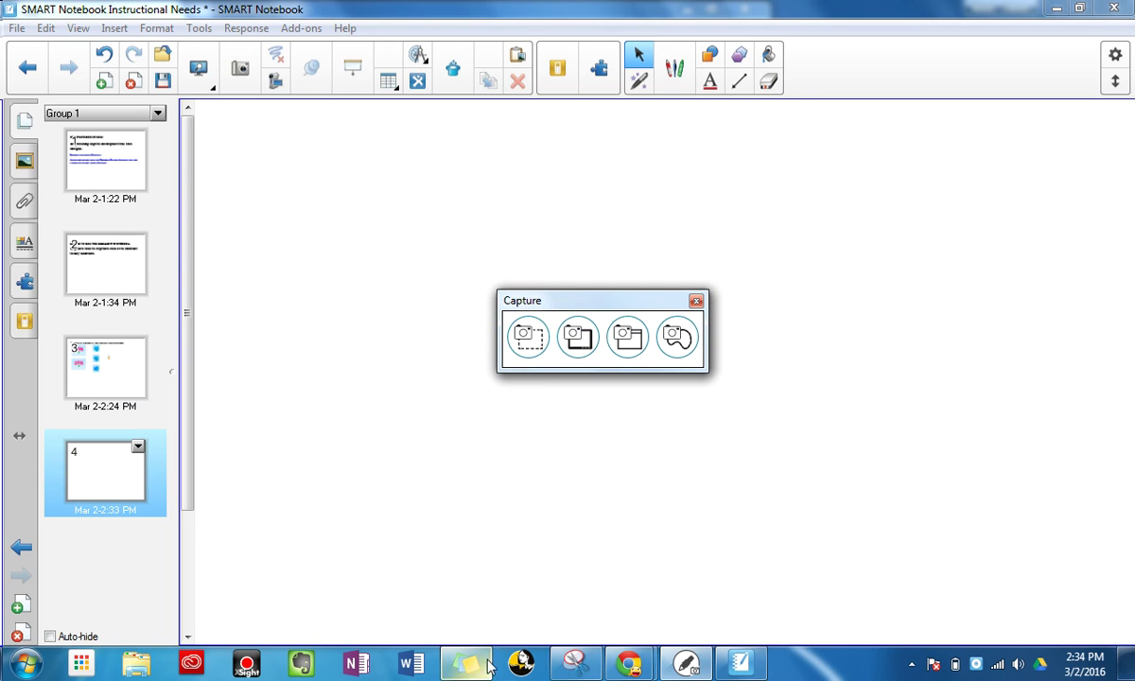
mouse_move(611, 671)
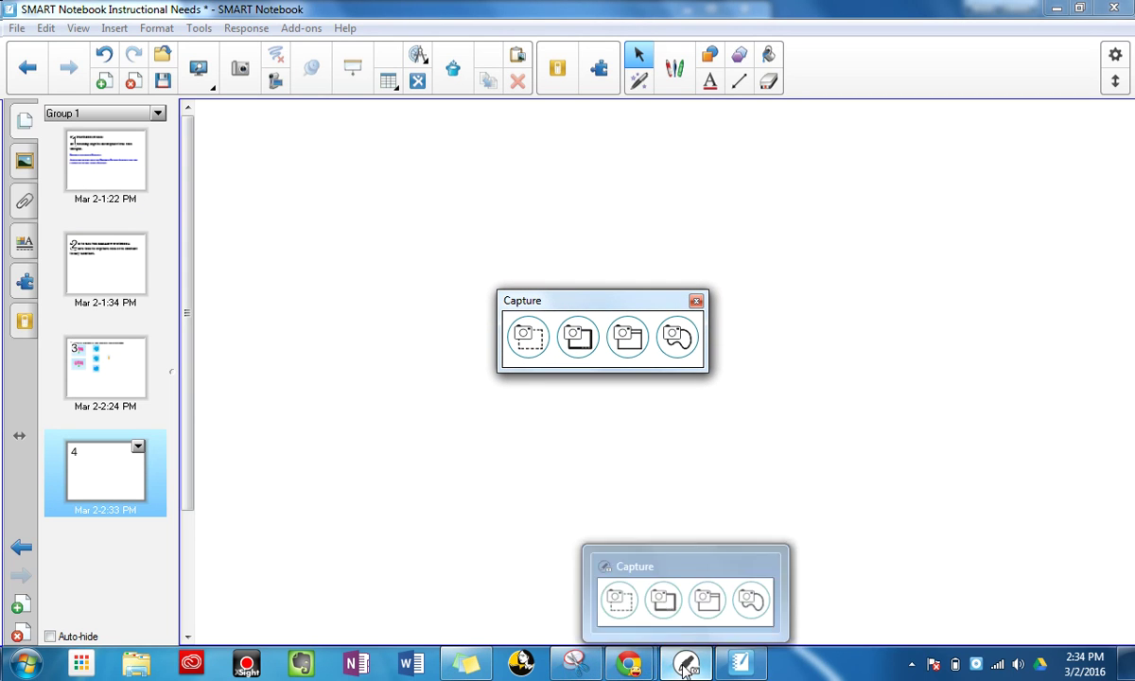
left_click(575, 664)
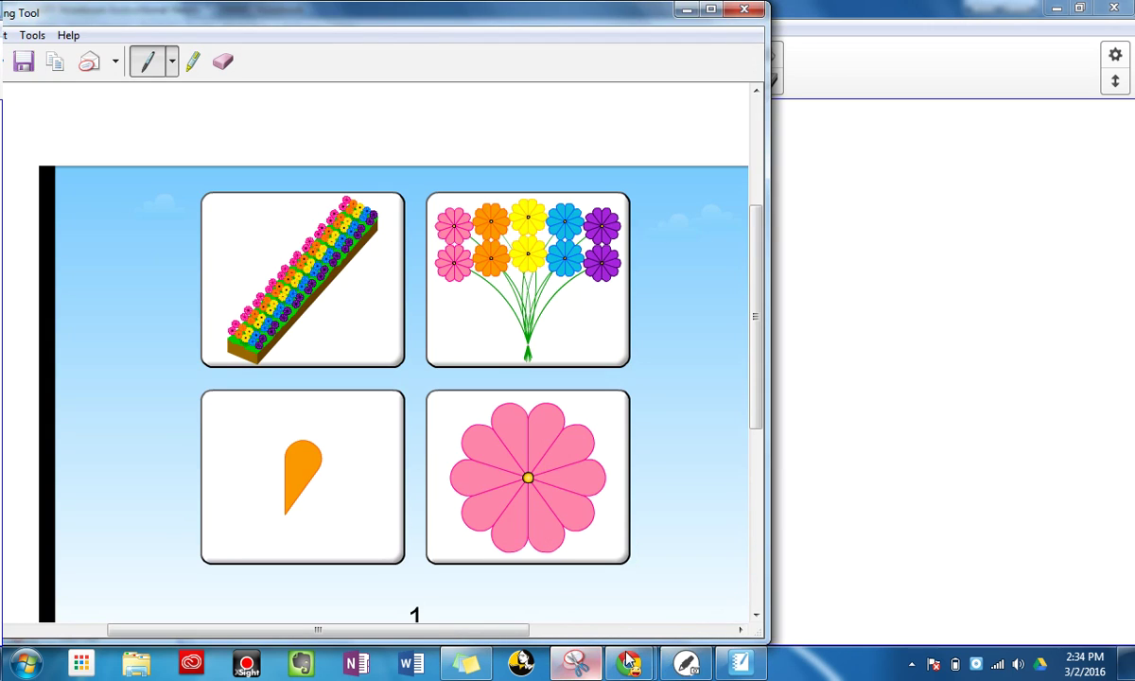
left_click(685, 667)
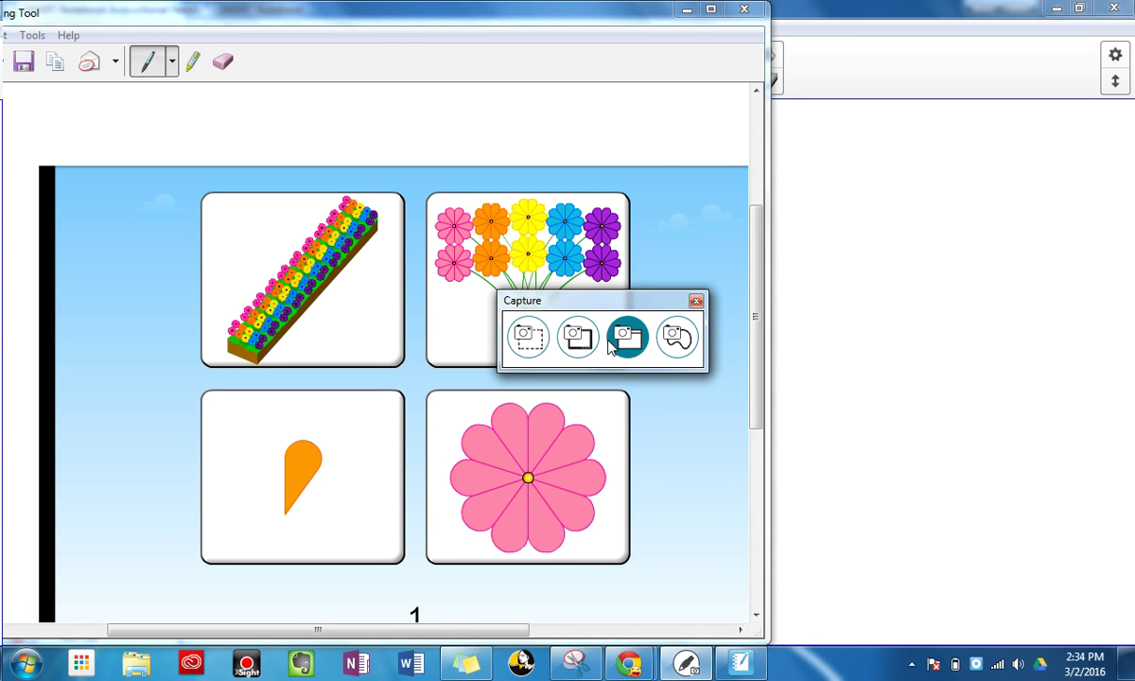
- Capture the rectangular area around the flower-bed picture and send it to SMART Notebook
left_click(530, 336)
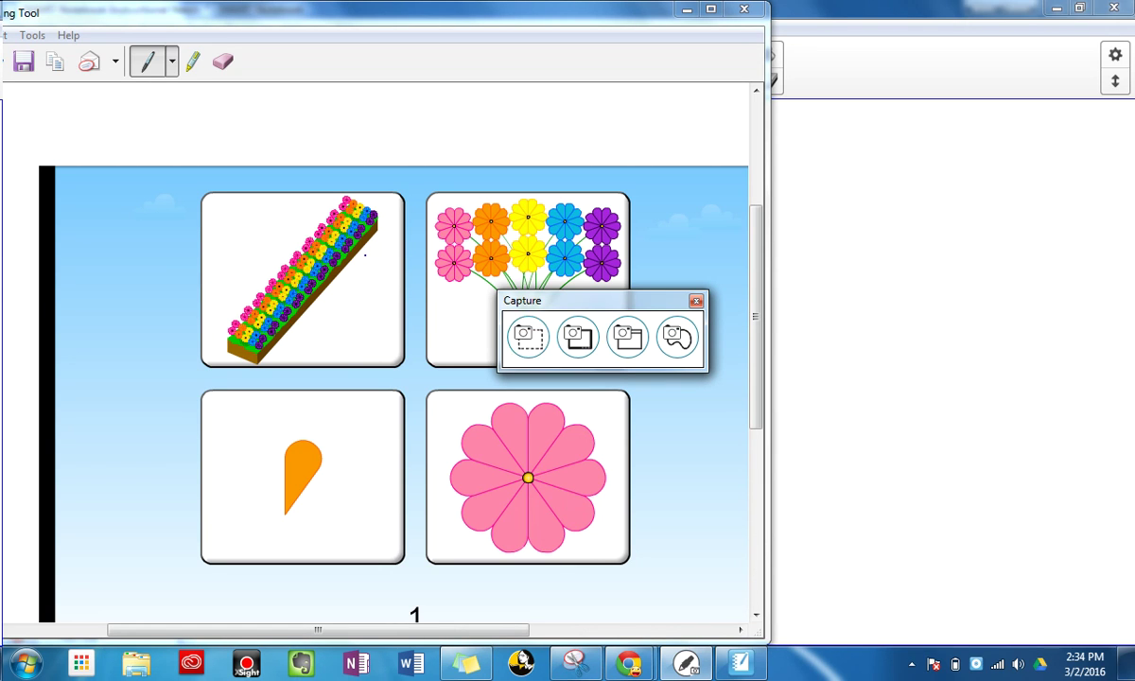
left_click(514, 335)
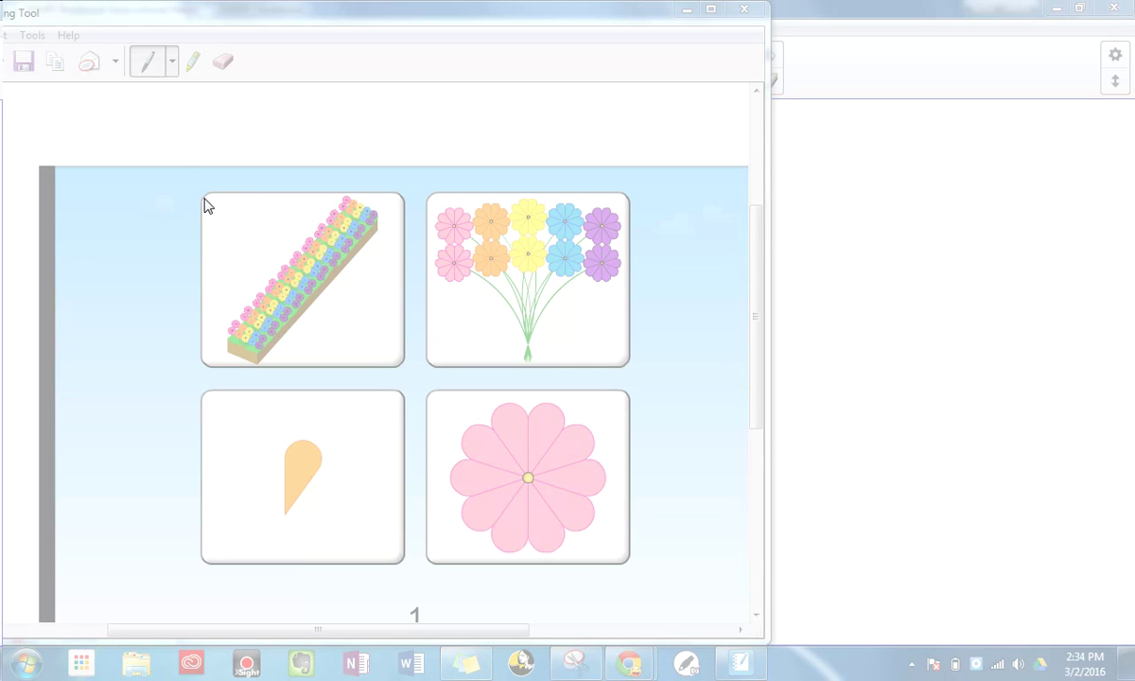
left_click_drag(206, 196, 388, 367)
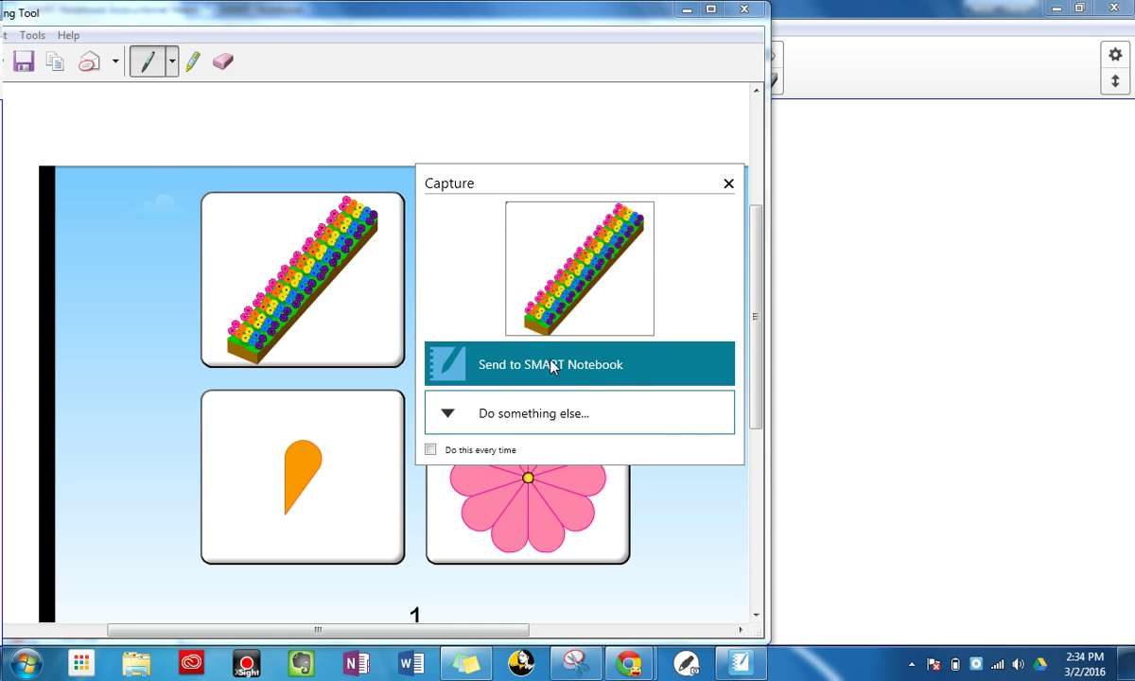
left_click(551, 366)
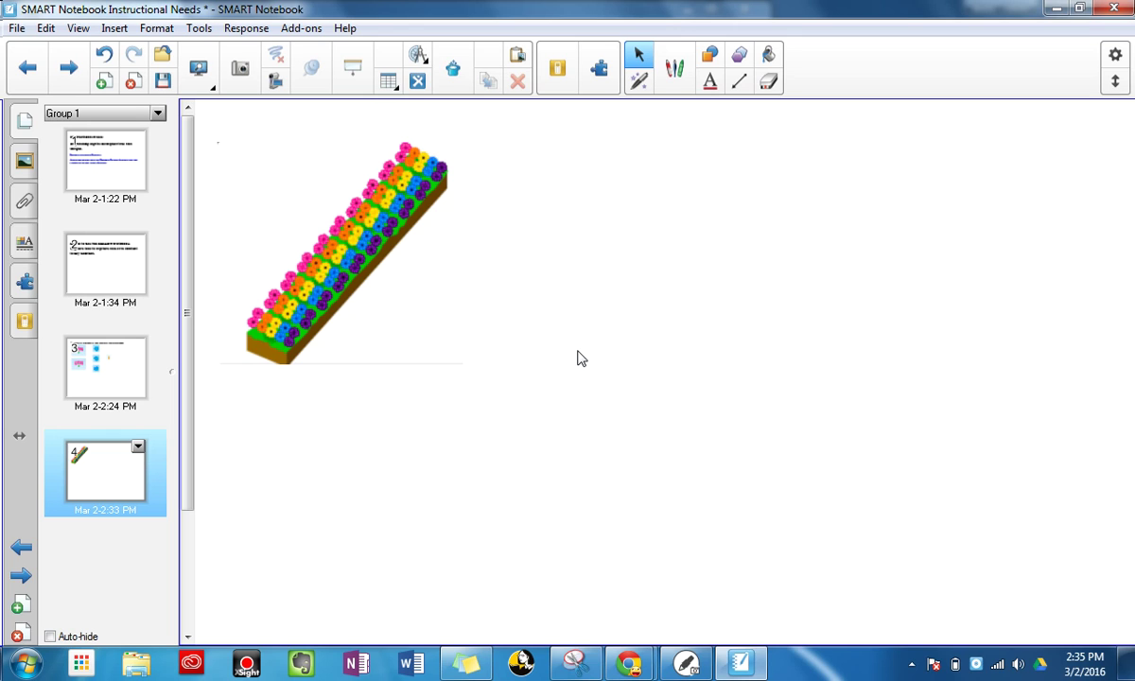
- Show the Gallery and add the captured flower-bed picture to its My Content folder
left_click(422, 186)
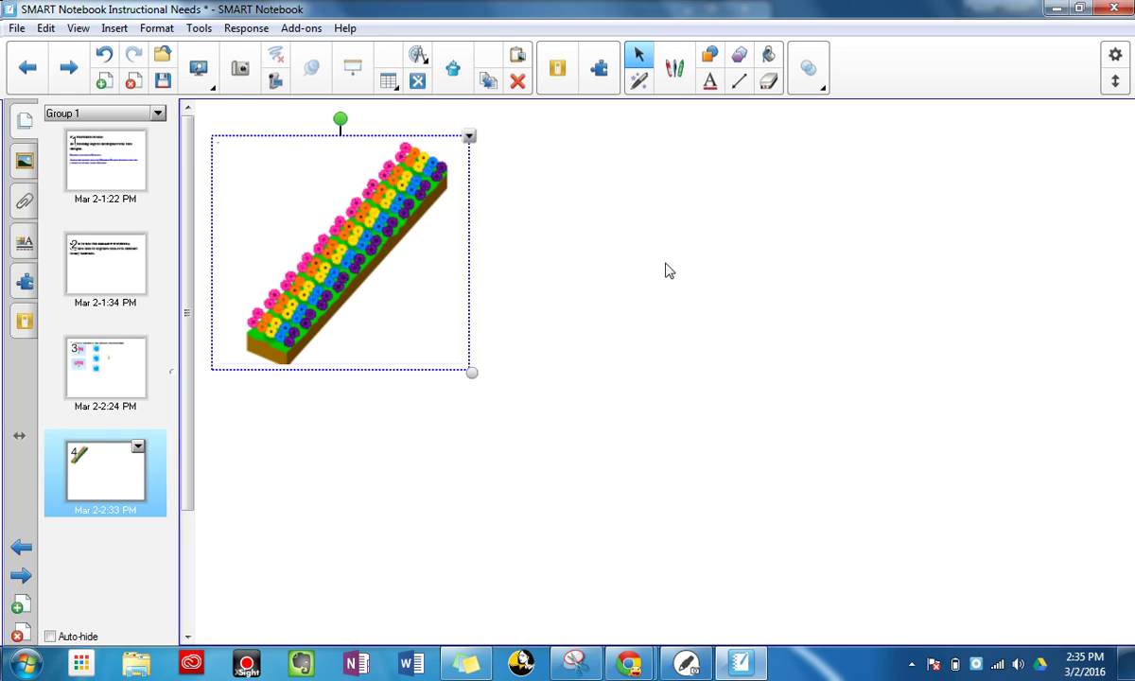
left_click(23, 164)
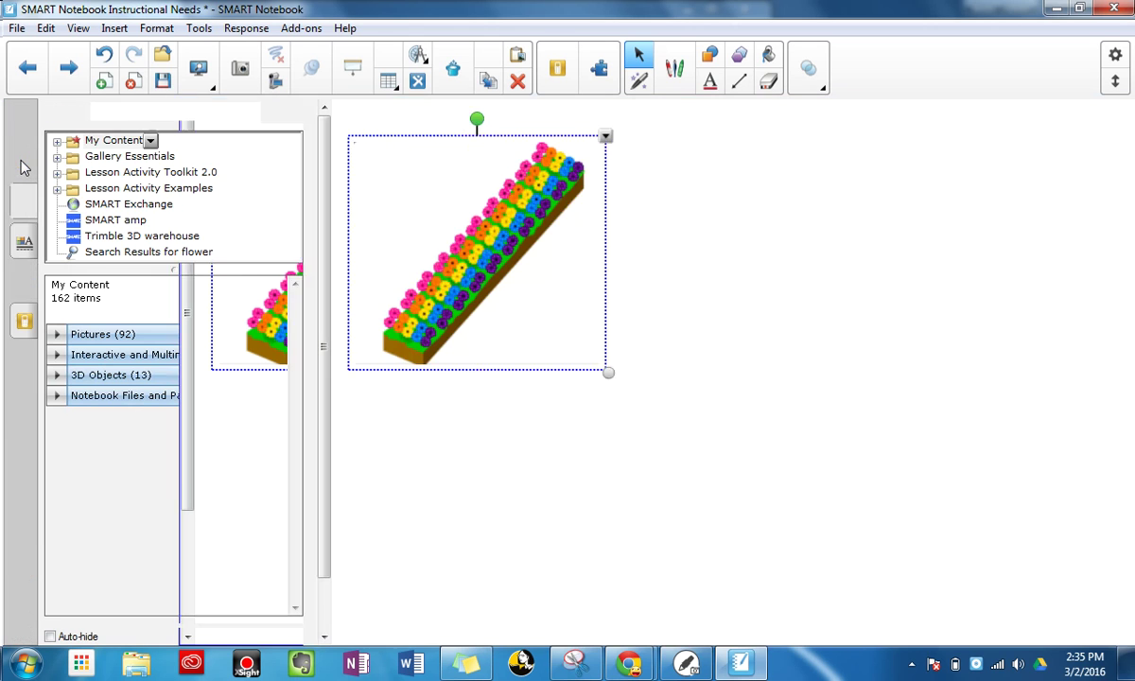
left_click(23, 120)
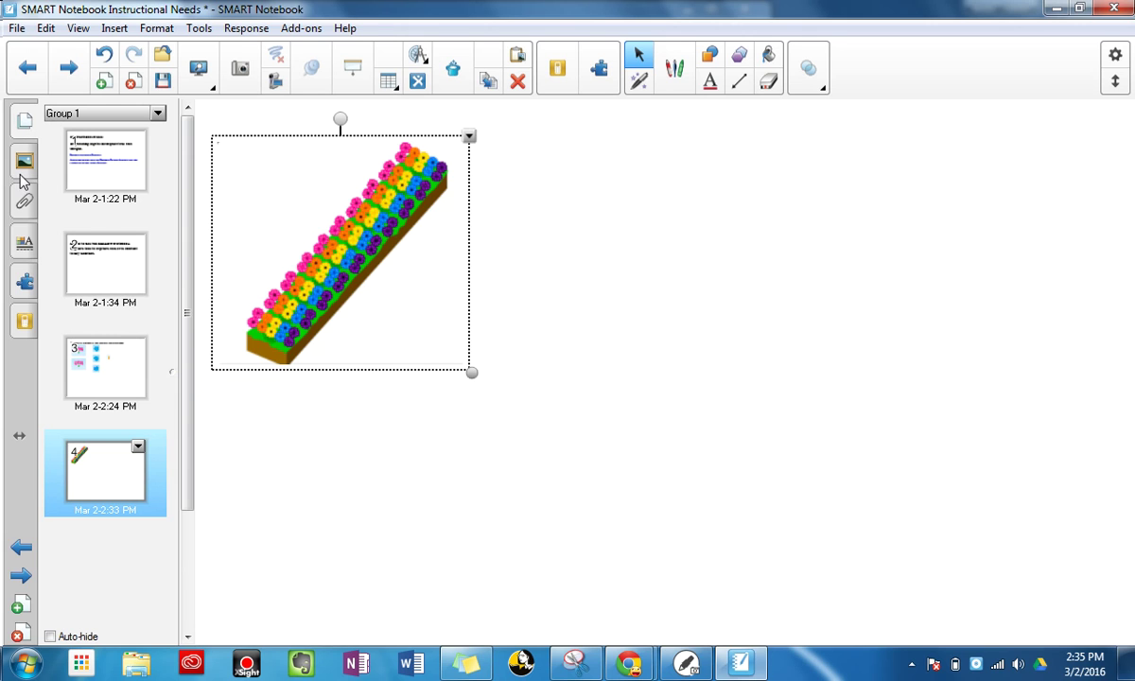
left_click(24, 167)
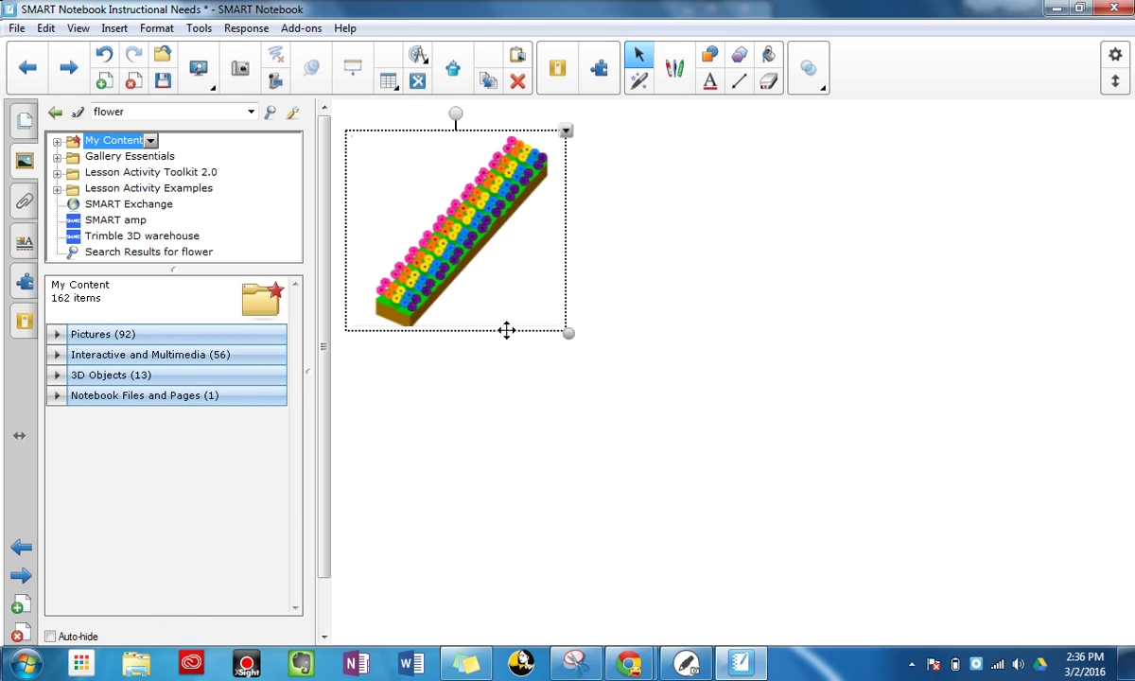
left_click(648, 260)
left_click_drag(636, 246, 468, 175)
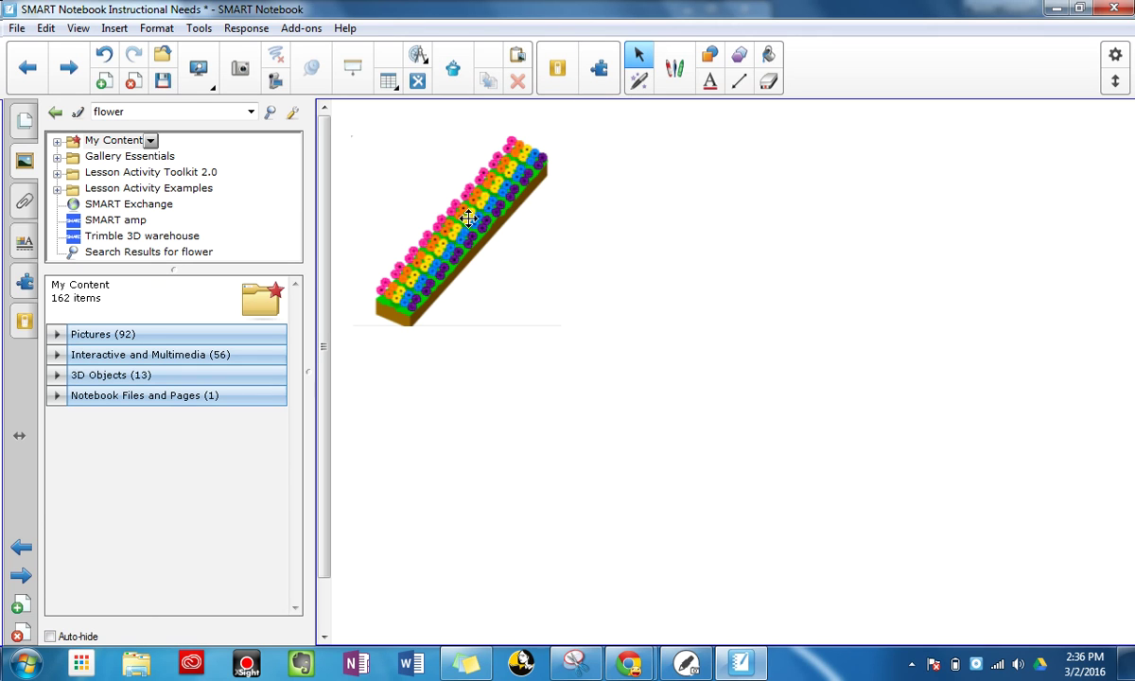
left_click_drag(439, 205, 263, 380)
left_click_drag(140, 456, 140, 447)
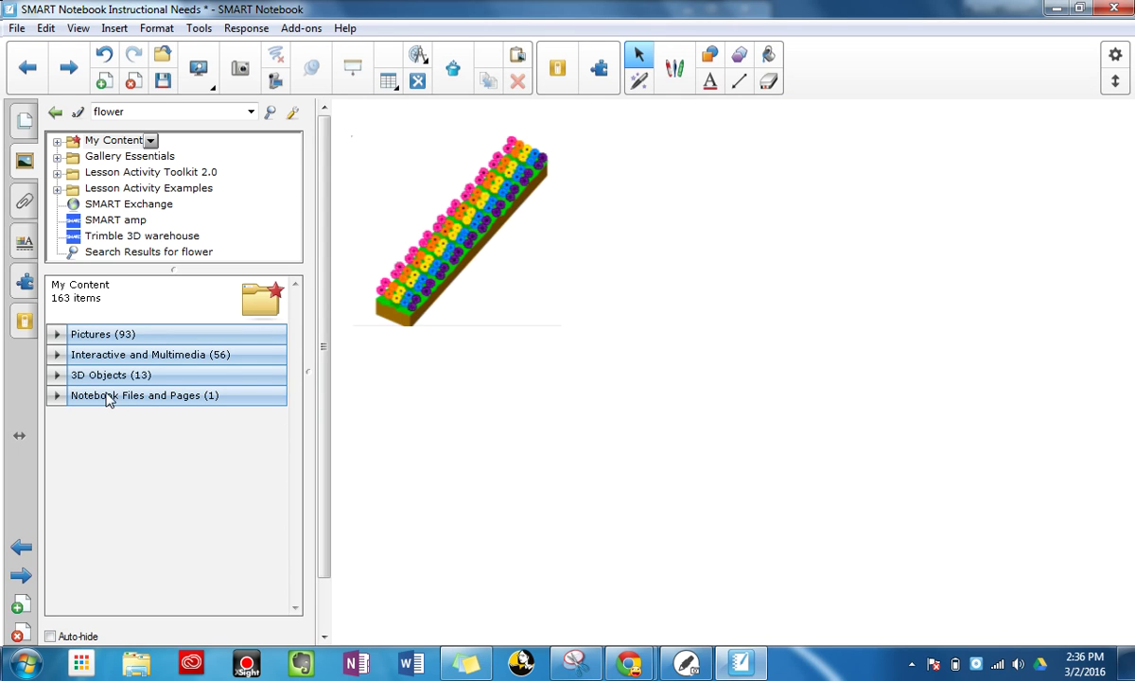
- Expand the Pictures in My Content and rename the captured flower-bed picture as Thousands Flower
left_click(59, 335)
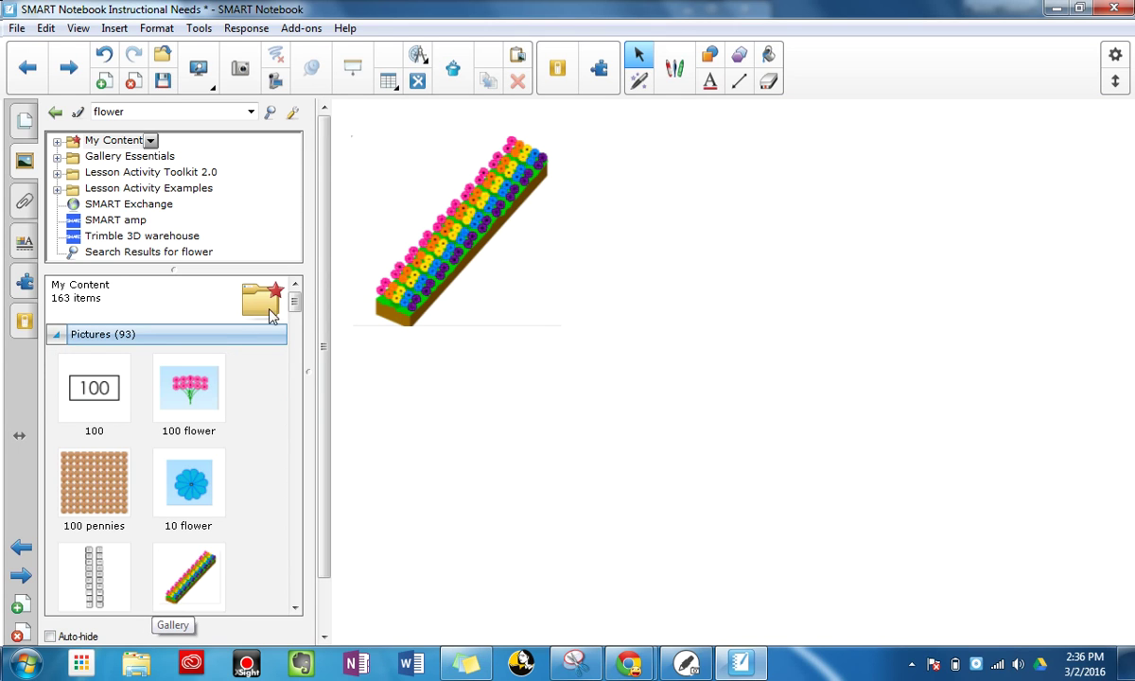
mouse_move(295, 300)
left_mouse_down()
mouse_move(298, 353)
mouse_move(301, 316)
left_mouse_up()
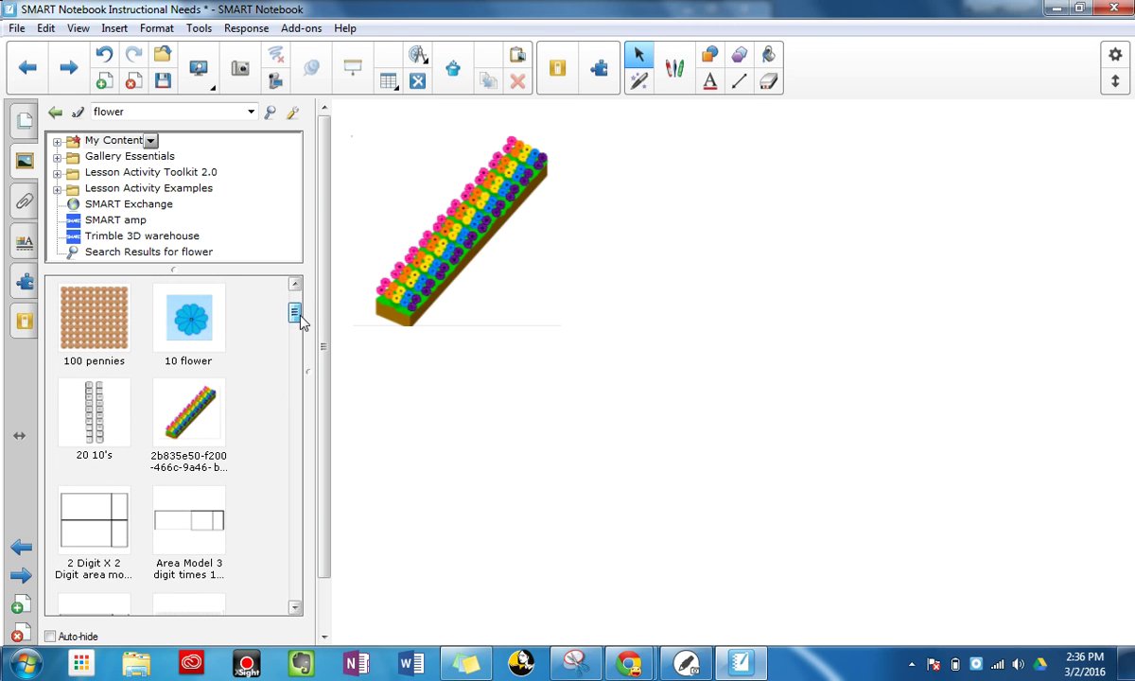
mouse_move(202, 438)
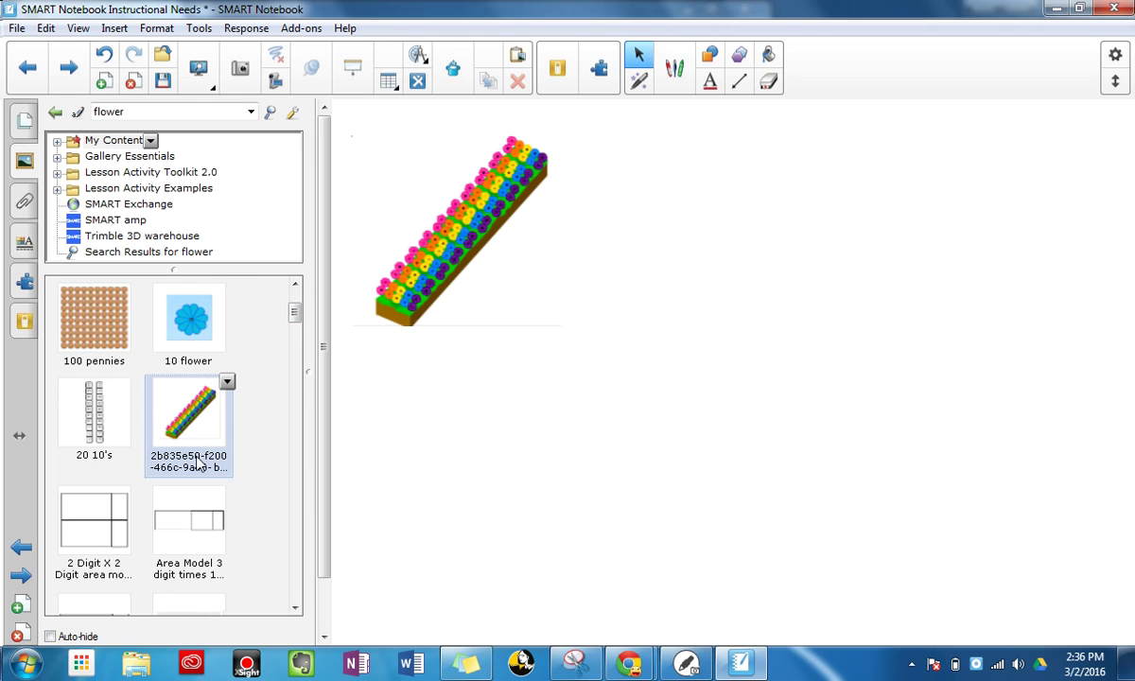
left_click(190, 458)
key("Return")
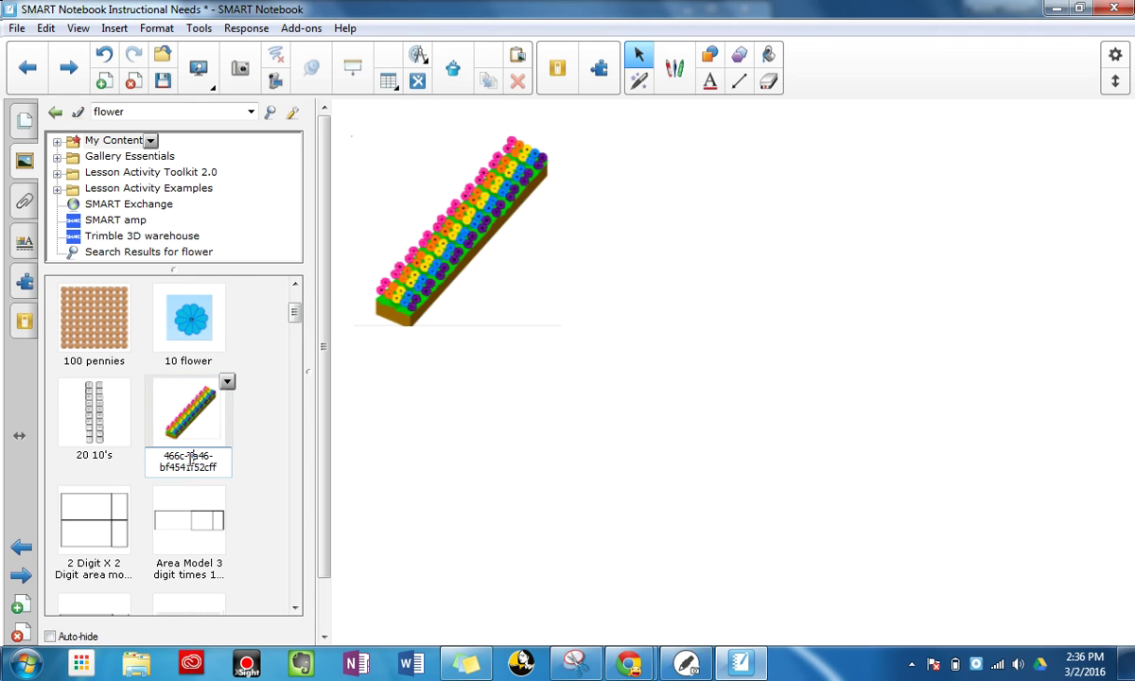
left_click(228, 382)
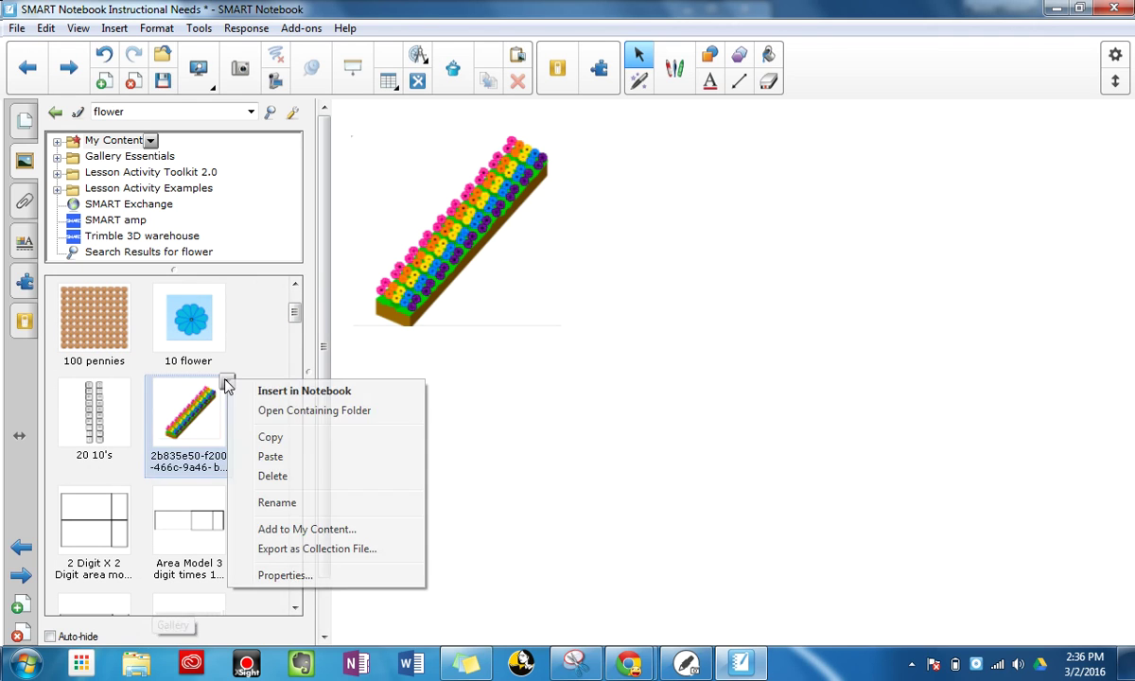
left_click(299, 502)
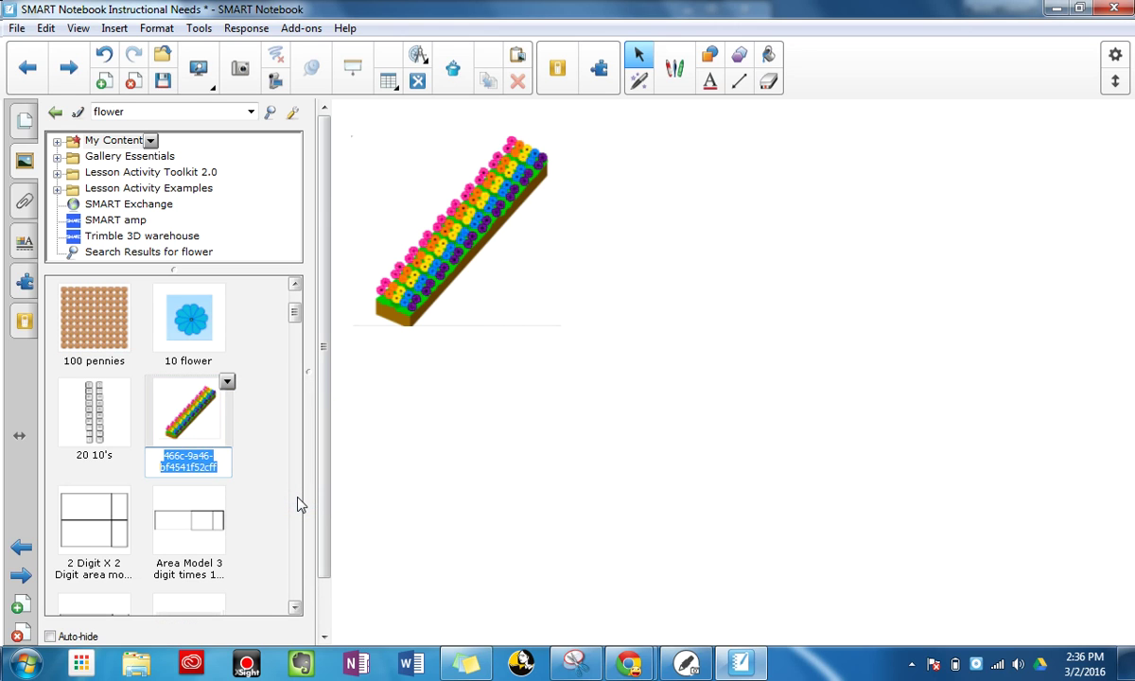
type("Thou")
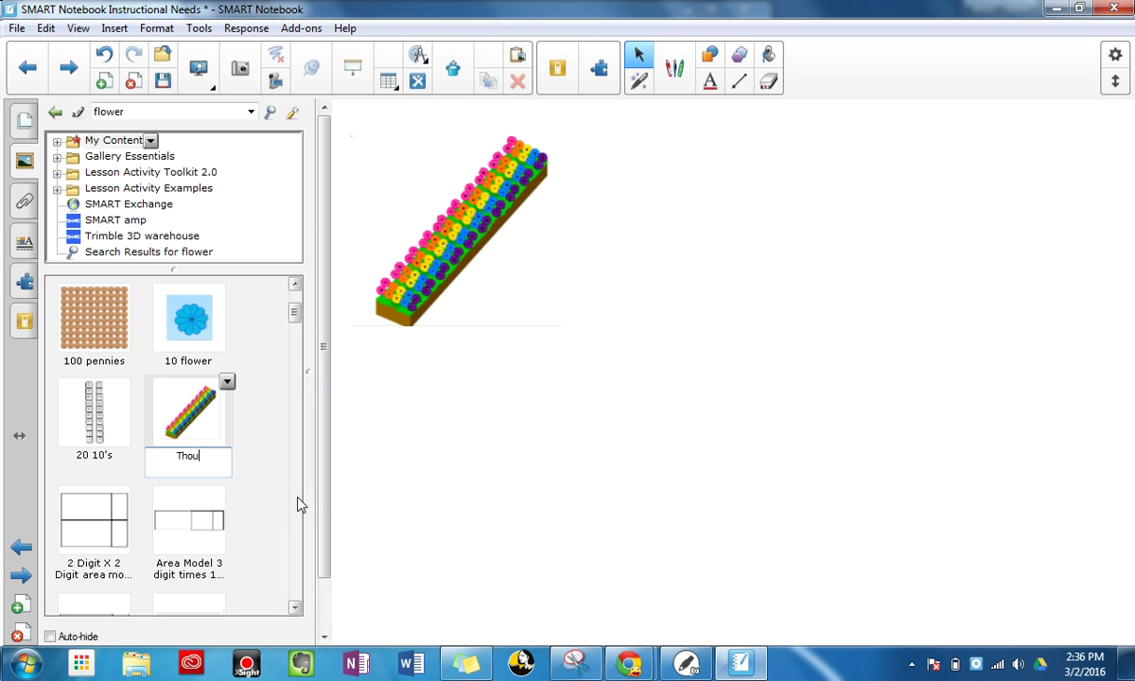
type("sands Flower")
key("Return")
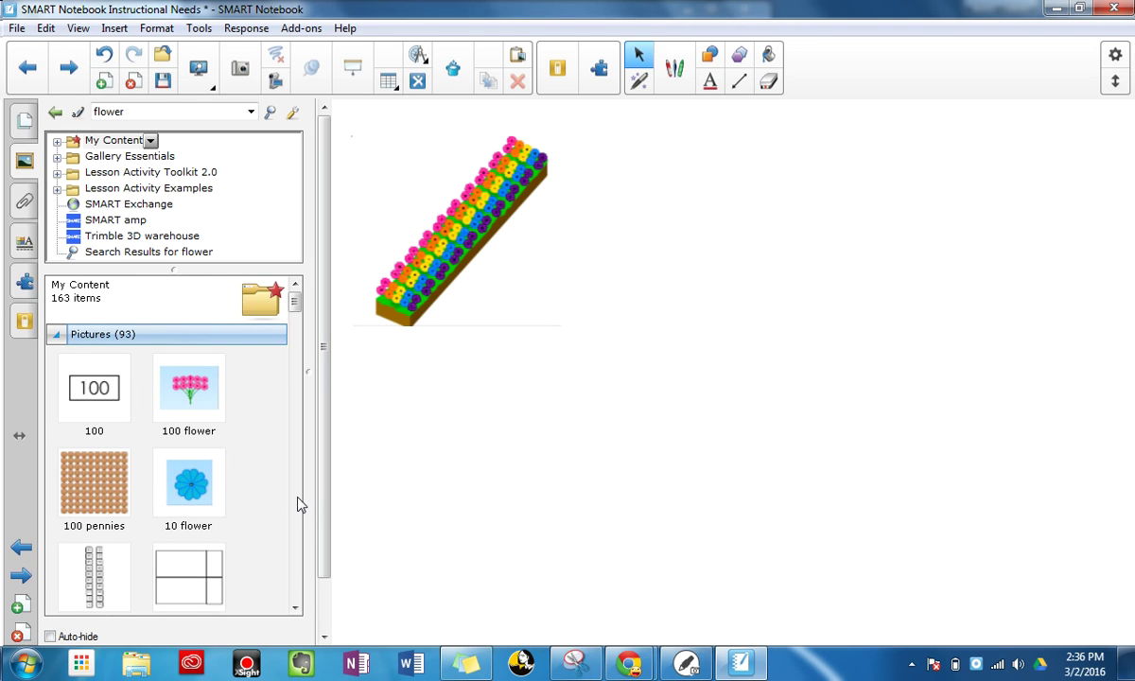
- Search the Gallery for flower and place two copies of the Thousands Flower picture on the page
left_click(164, 111)
key("Return")
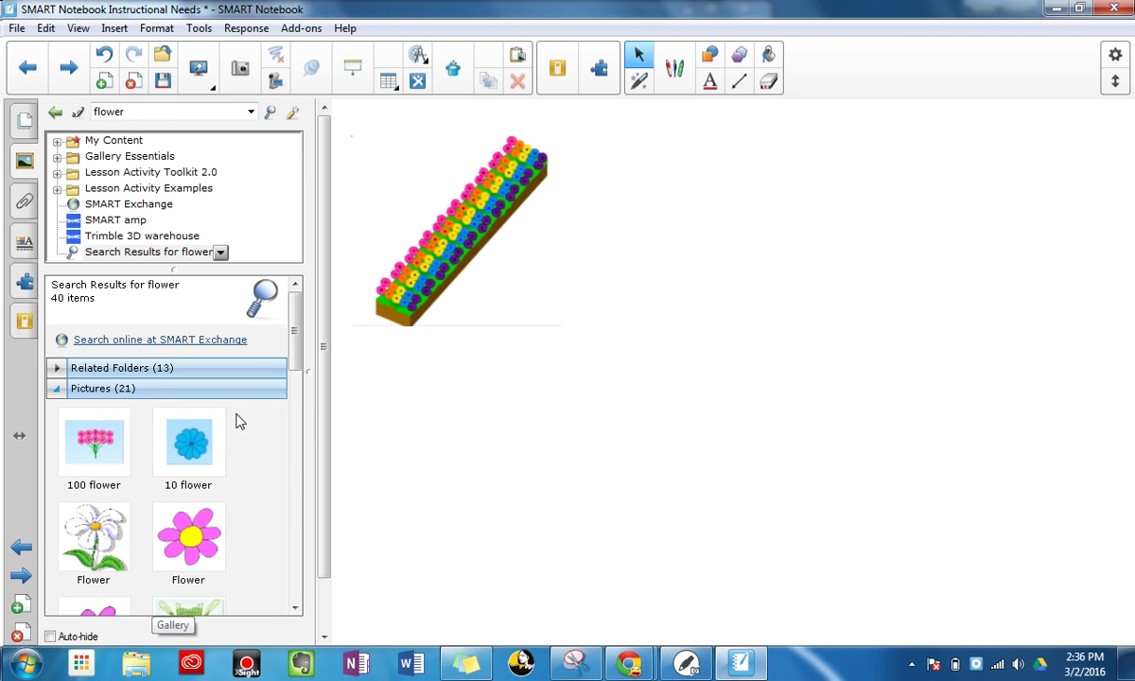
left_click_drag(293, 333, 284, 490)
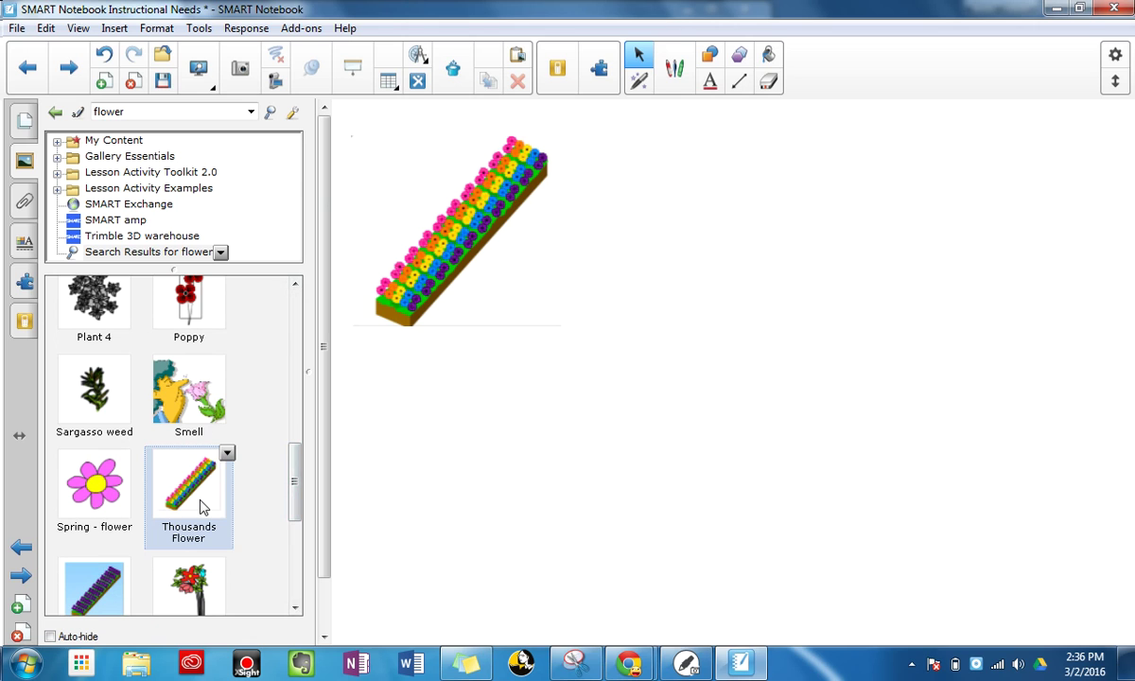
left_click_drag(203, 466, 954, 315)
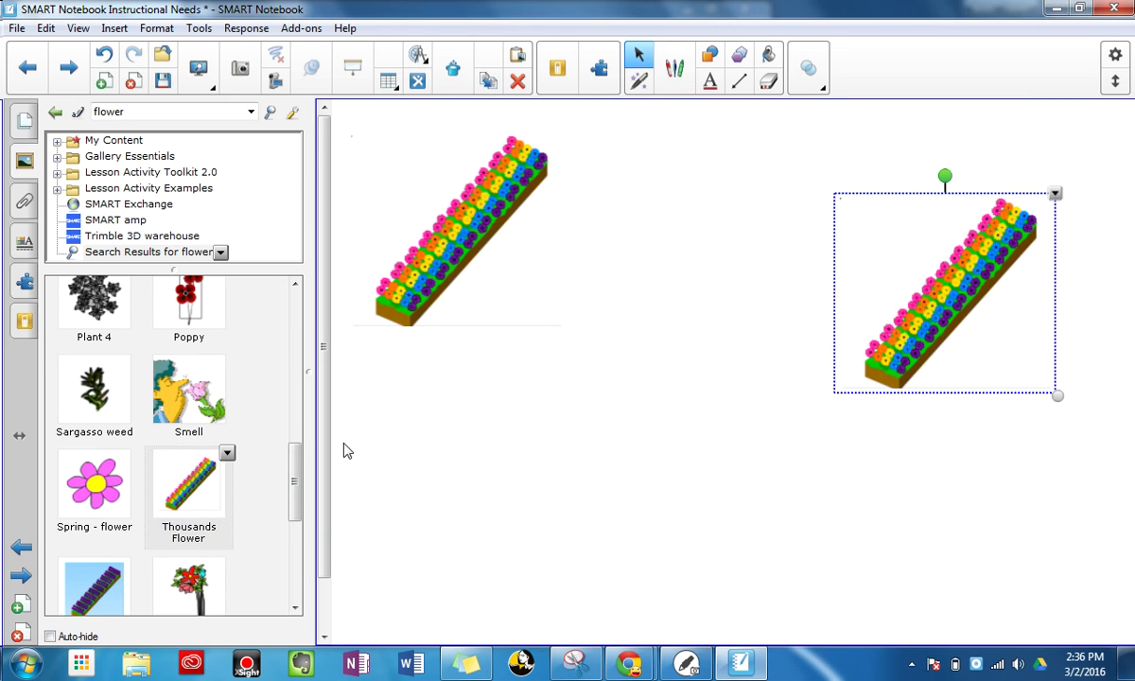
left_click_drag(214, 479, 598, 406)
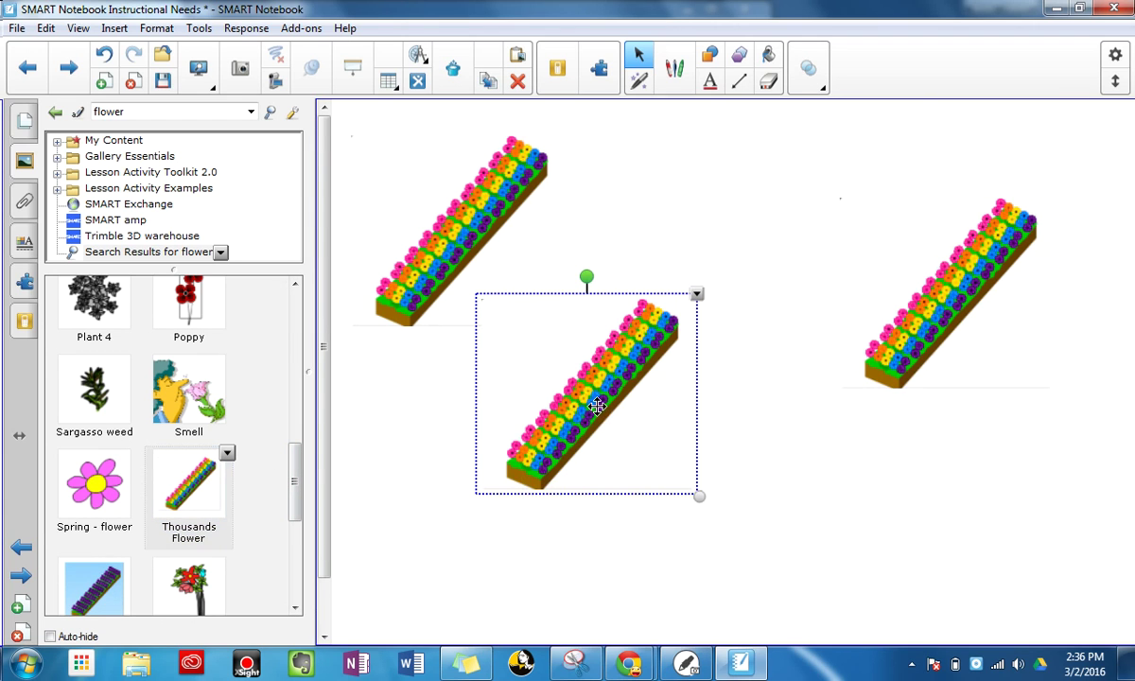
left_click(810, 442)
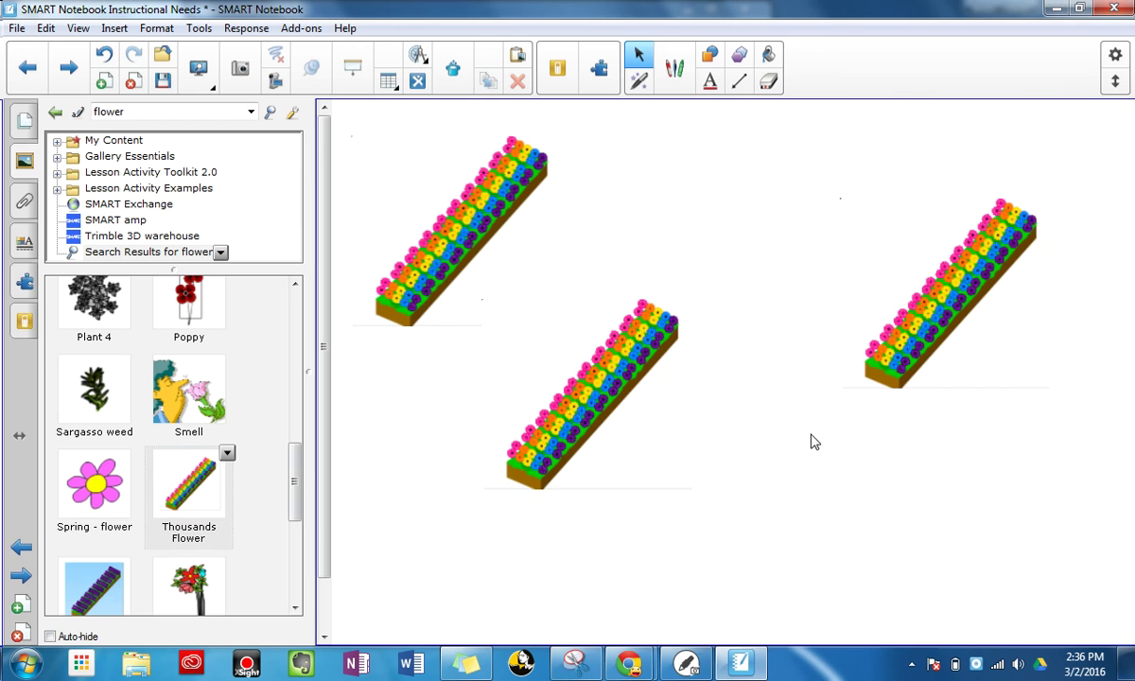
- Show the page thumbnails and go to the first page, about organizing digital manipulatives and images
left_click(23, 115)
left_click(114, 156)
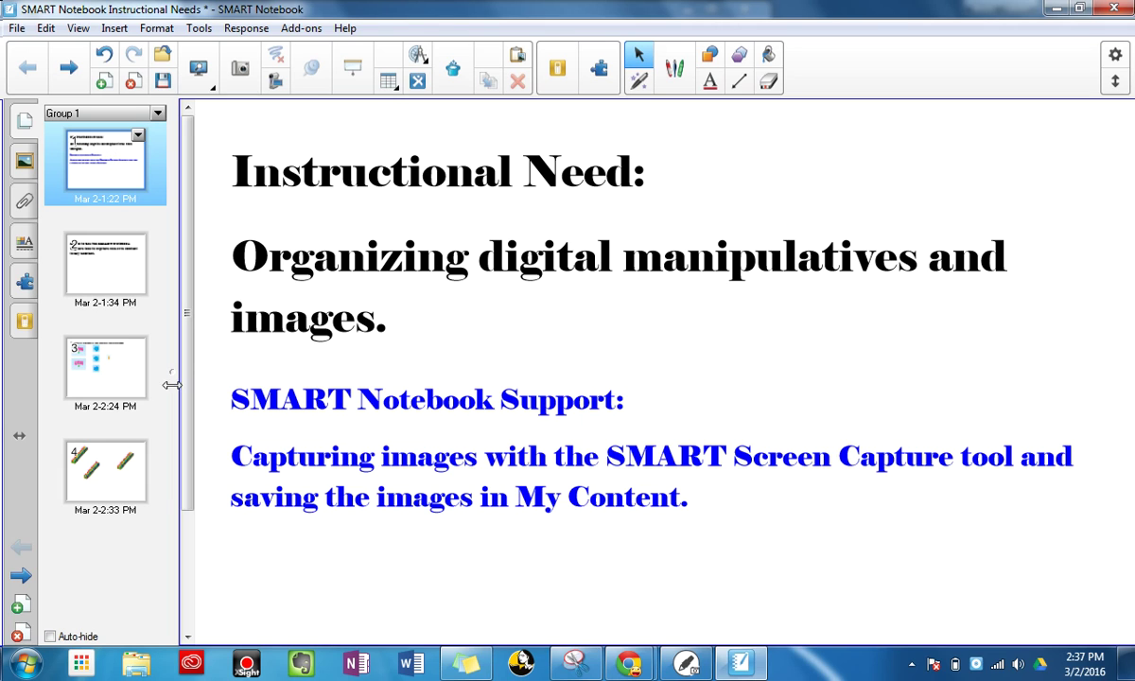
mouse_move(632, 664)
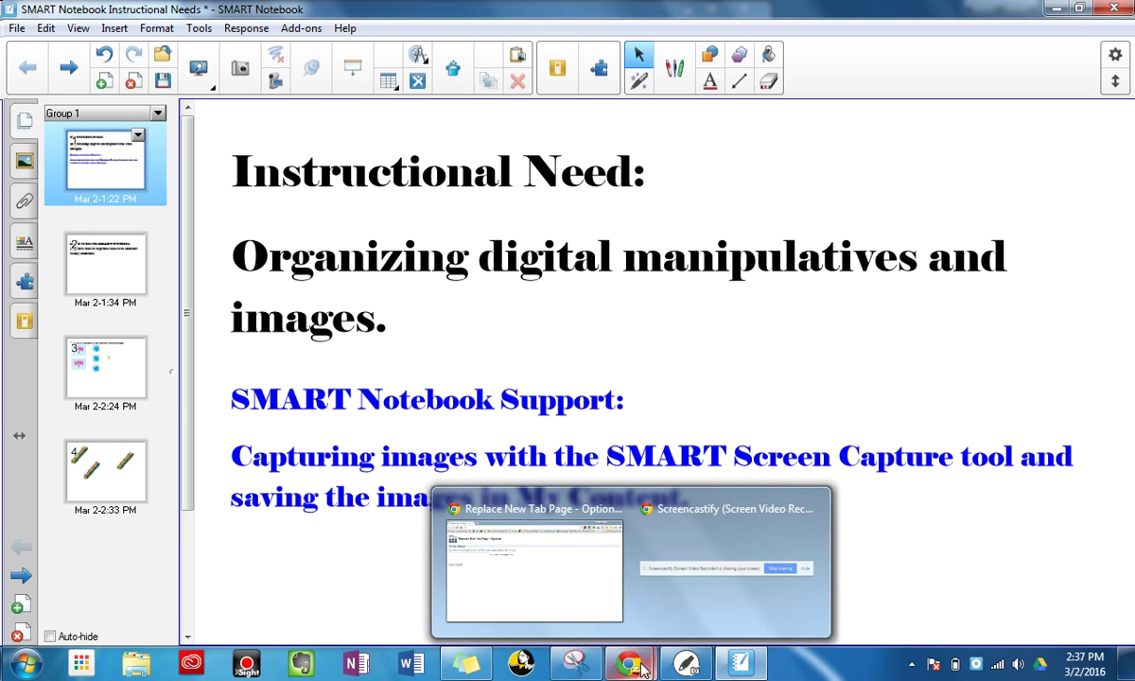